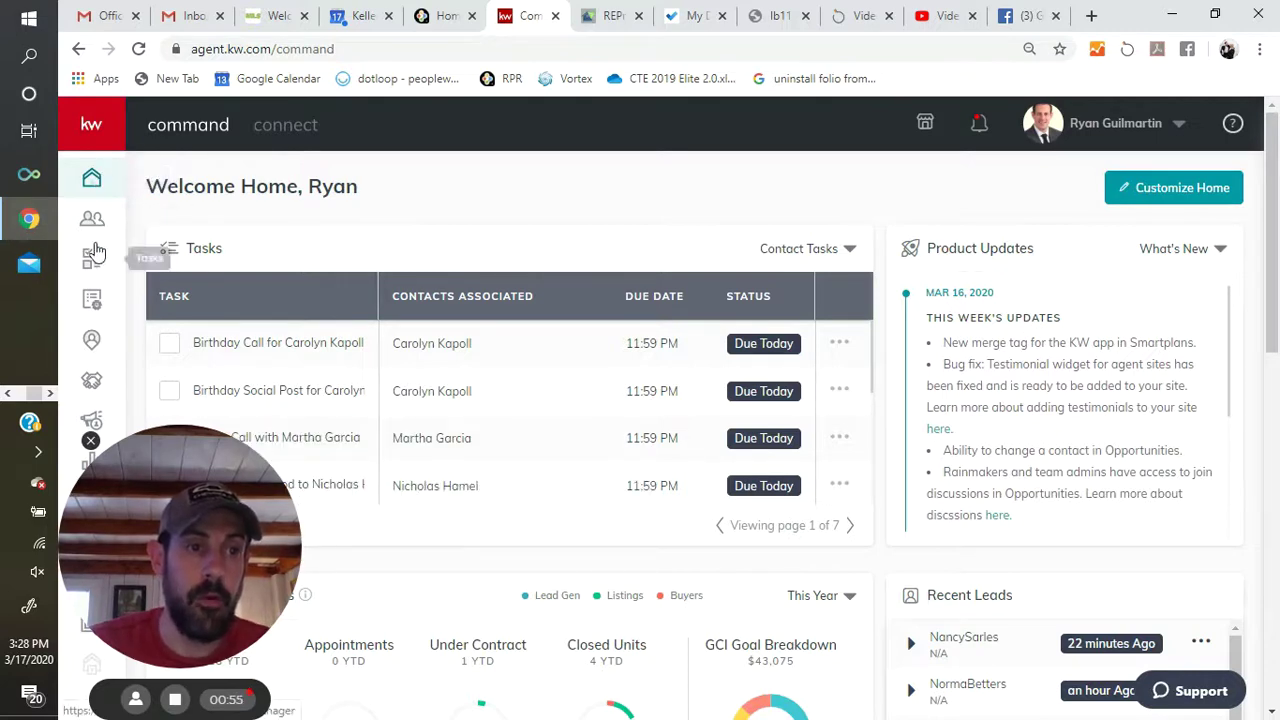
- Open the SmartPlans section from the left sidebar
{"action": "left_click", "coordinate": [92, 303]}
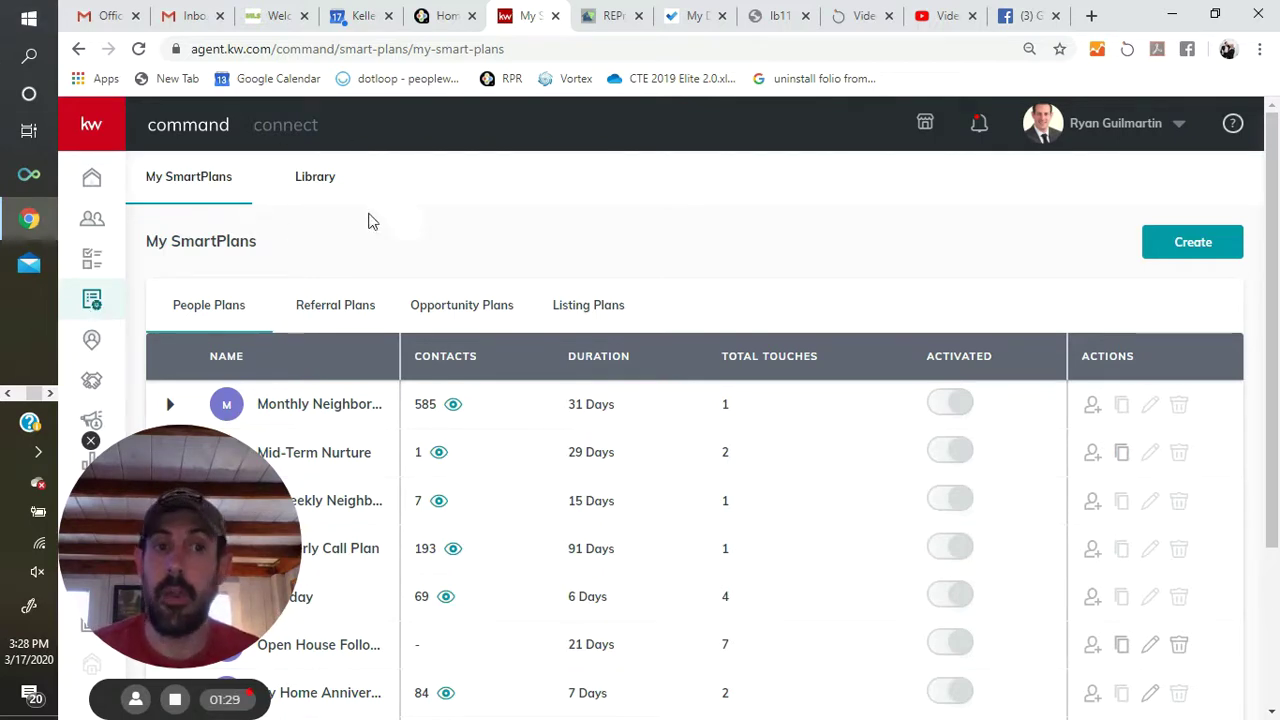
{"action": "left_click", "coordinate": [310, 178]}
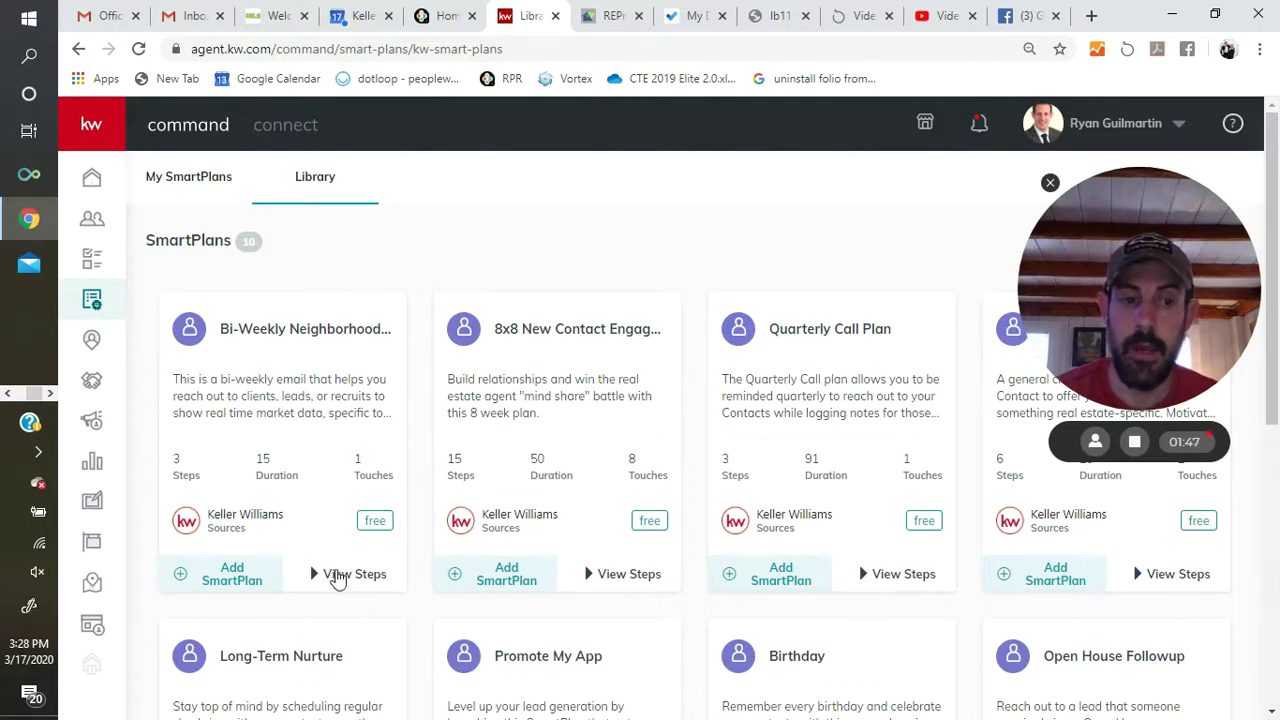
{"action": "left_click", "coordinate": [338, 578]}
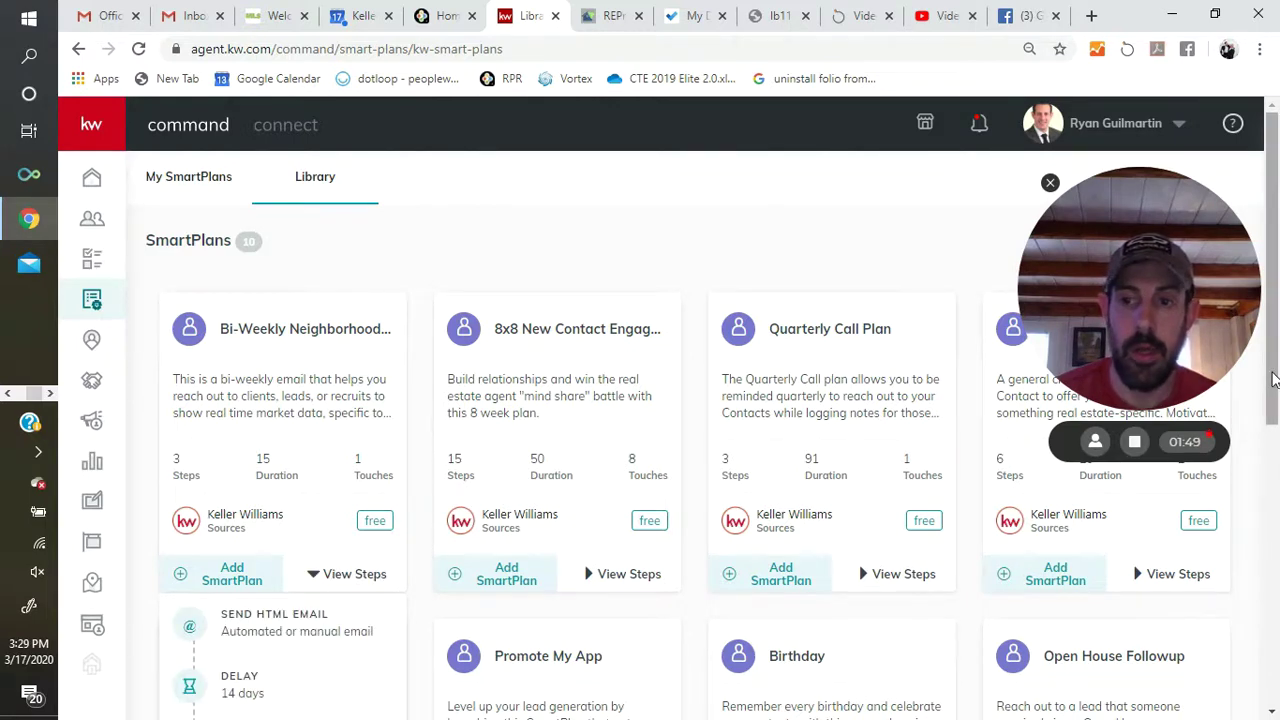
{"action": "left_click_drag", "start_coordinate": [1273, 378], "coordinate": [1273, 408]}
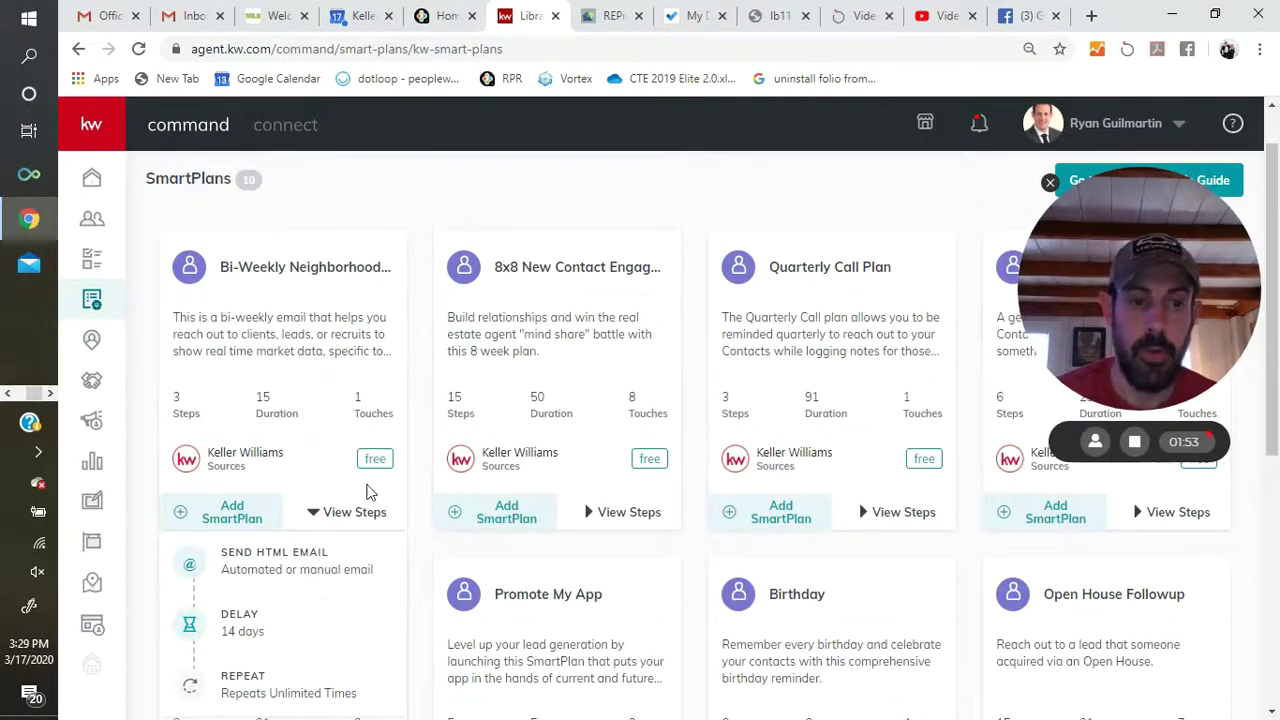
{"action": "left_click", "coordinate": [360, 513]}
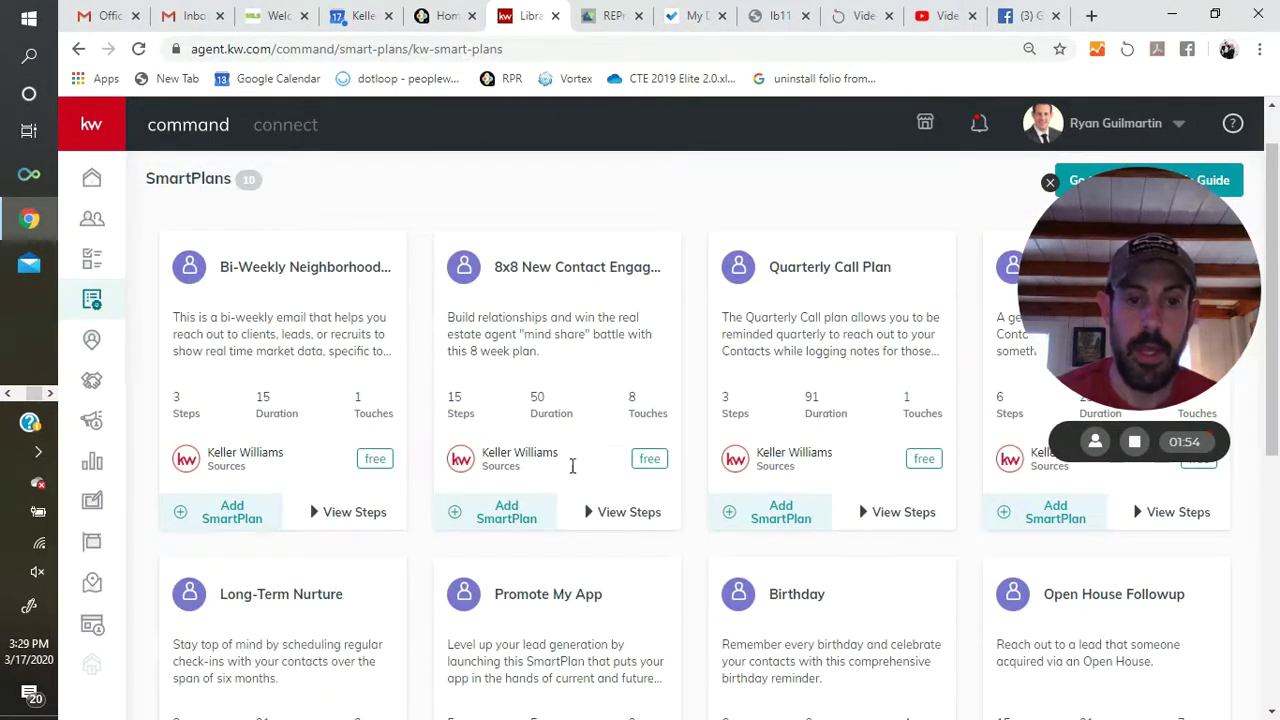
{"action": "left_click", "coordinate": [633, 513]}
{"action": "left_click_drag", "start_coordinate": [1274, 328], "coordinate": [1277, 508]}
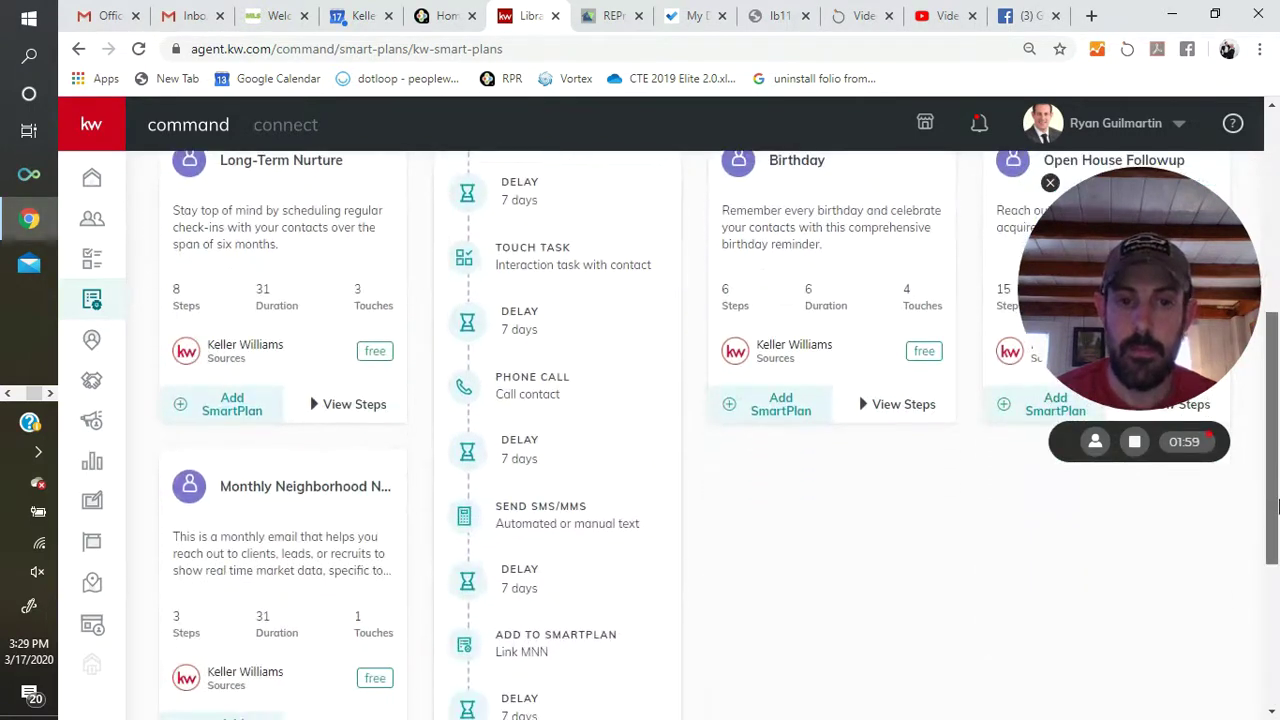
{"action": "scroll", "coordinate": [1277, 508], "scroll_direction": "up", "scroll_amount": 1}
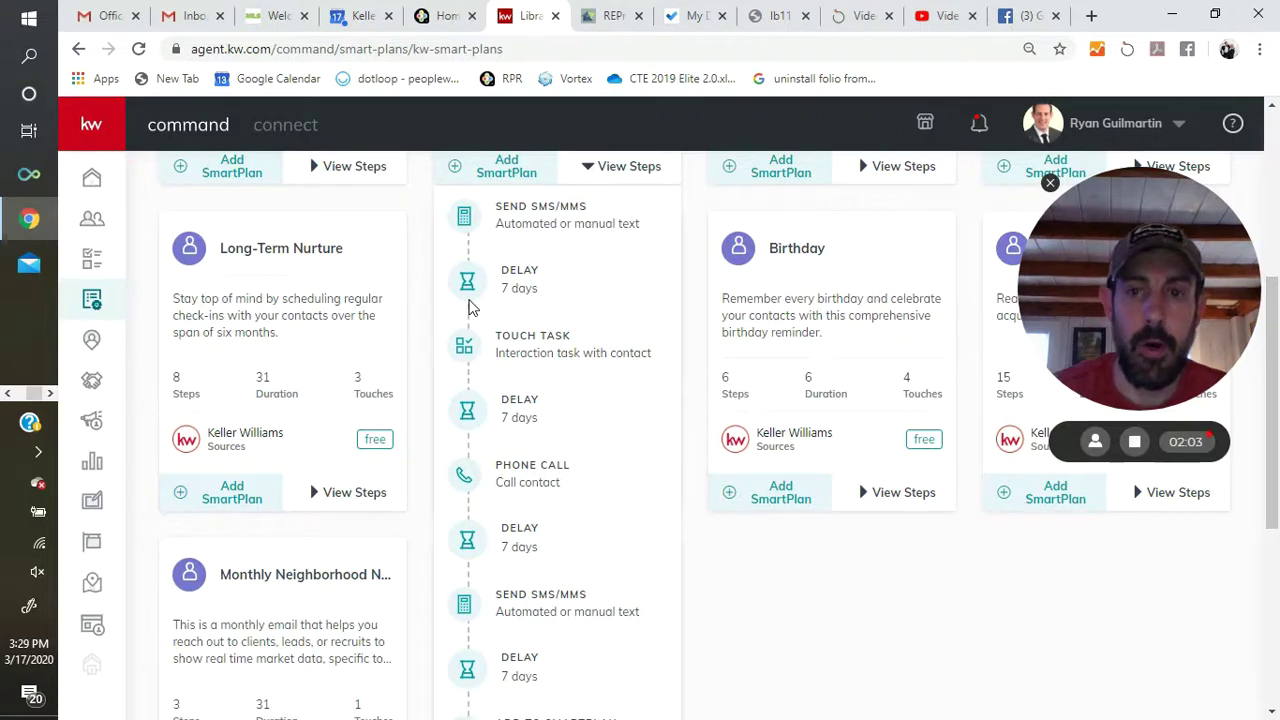
{"action": "mouse_move", "coordinate": [464, 228]}
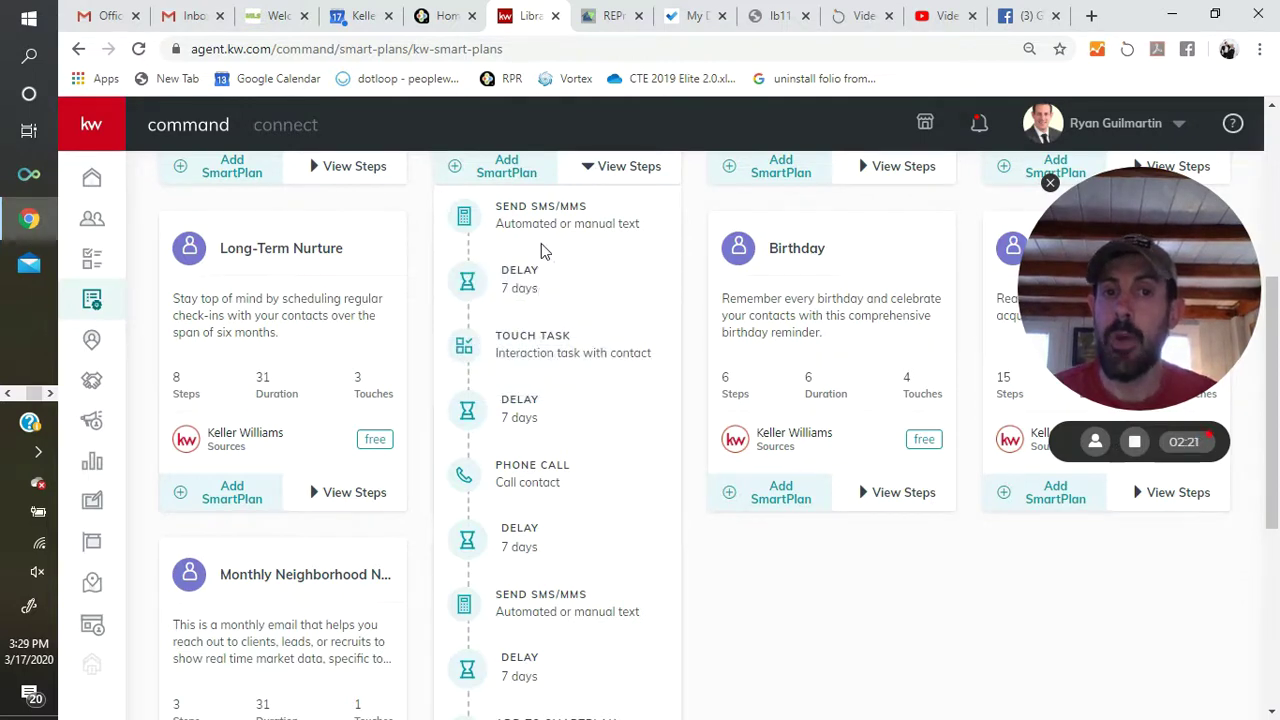
{"action": "mouse_move", "coordinate": [545, 220]}
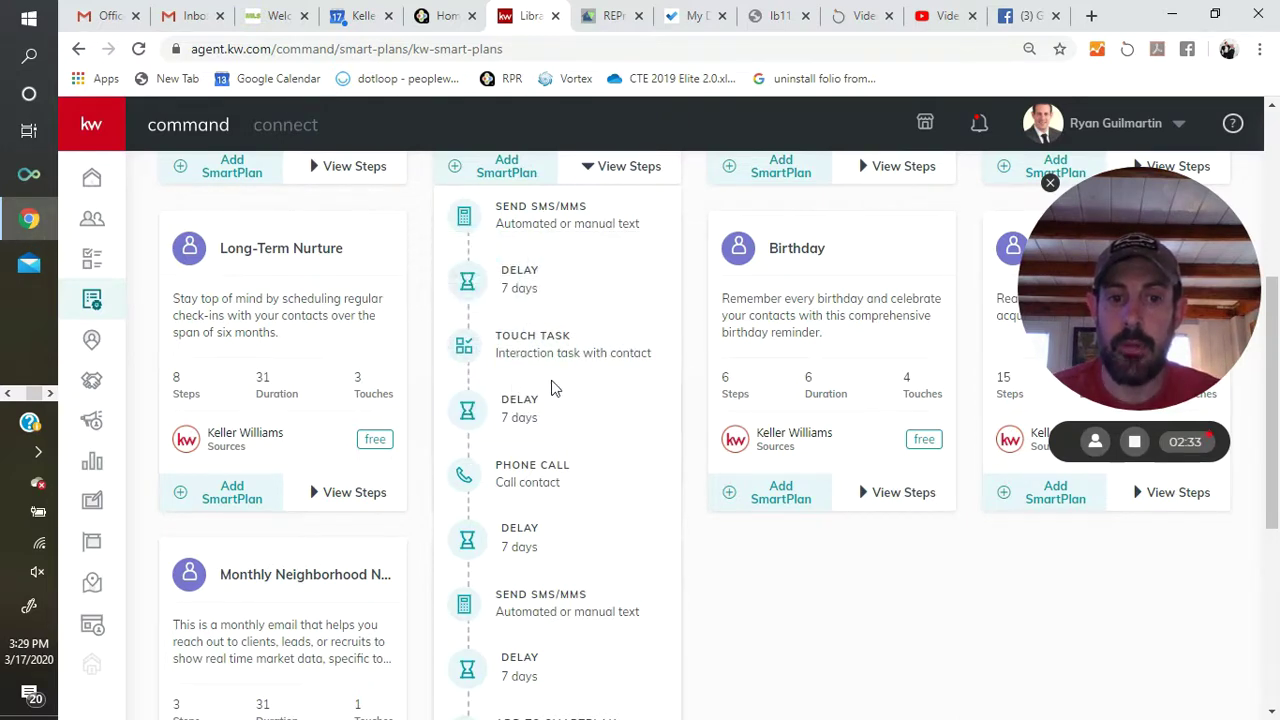
{"action": "mouse_move", "coordinate": [549, 352]}
{"action": "mouse_move", "coordinate": [497, 609]}
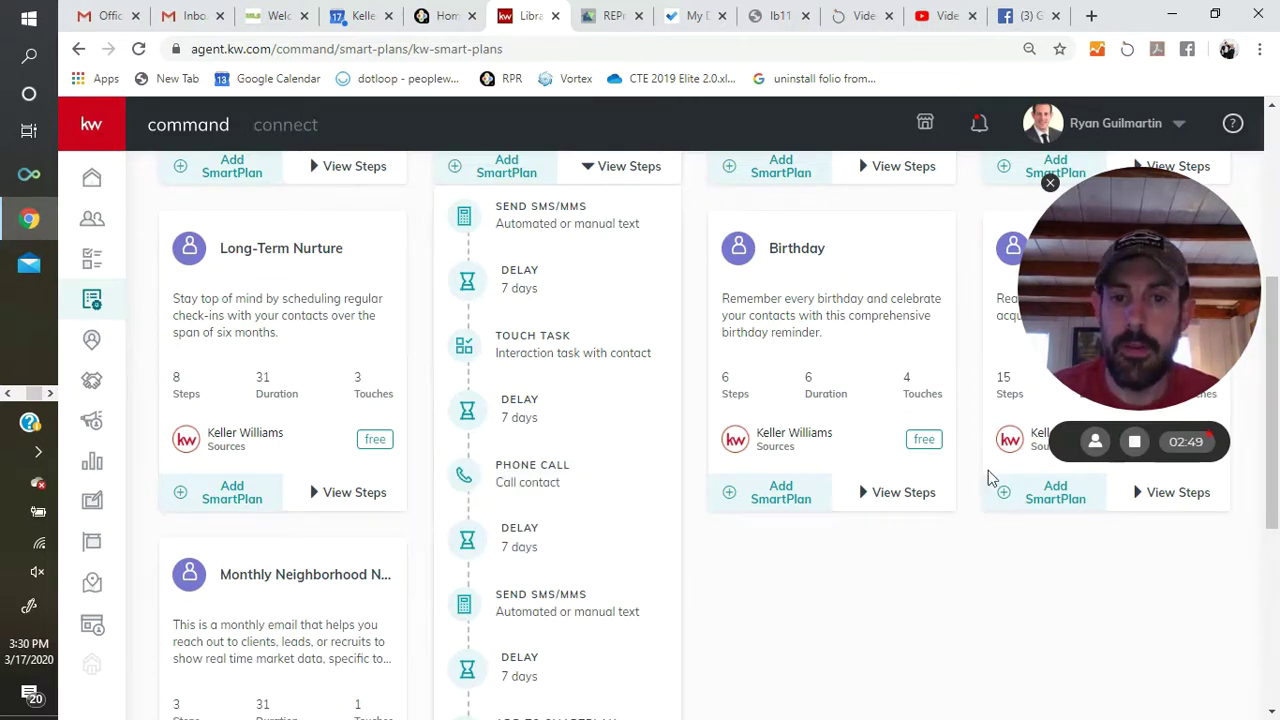
{"action": "left_click", "coordinate": [617, 166]}
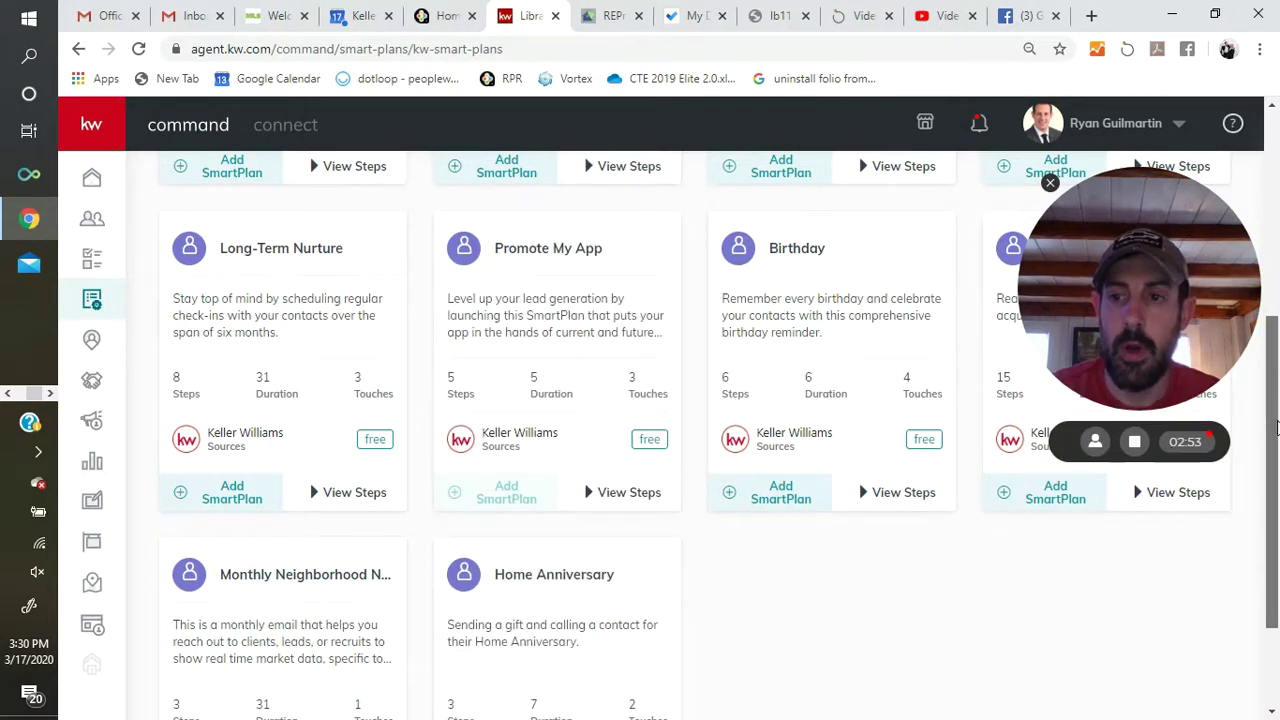
{"action": "left_click_drag", "start_coordinate": [1275, 428], "coordinate": [1275, 240]}
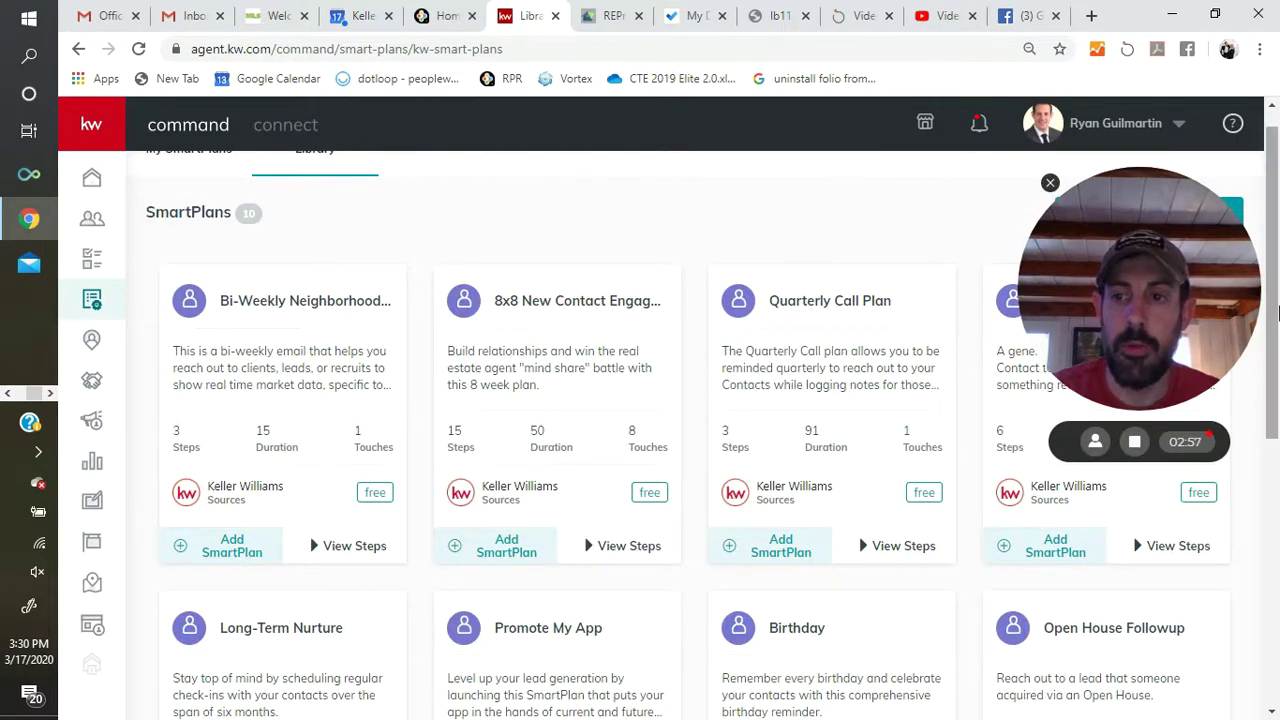
{"action": "scroll", "coordinate": [540, 260], "scroll_direction": "up", "scroll_amount": 1}
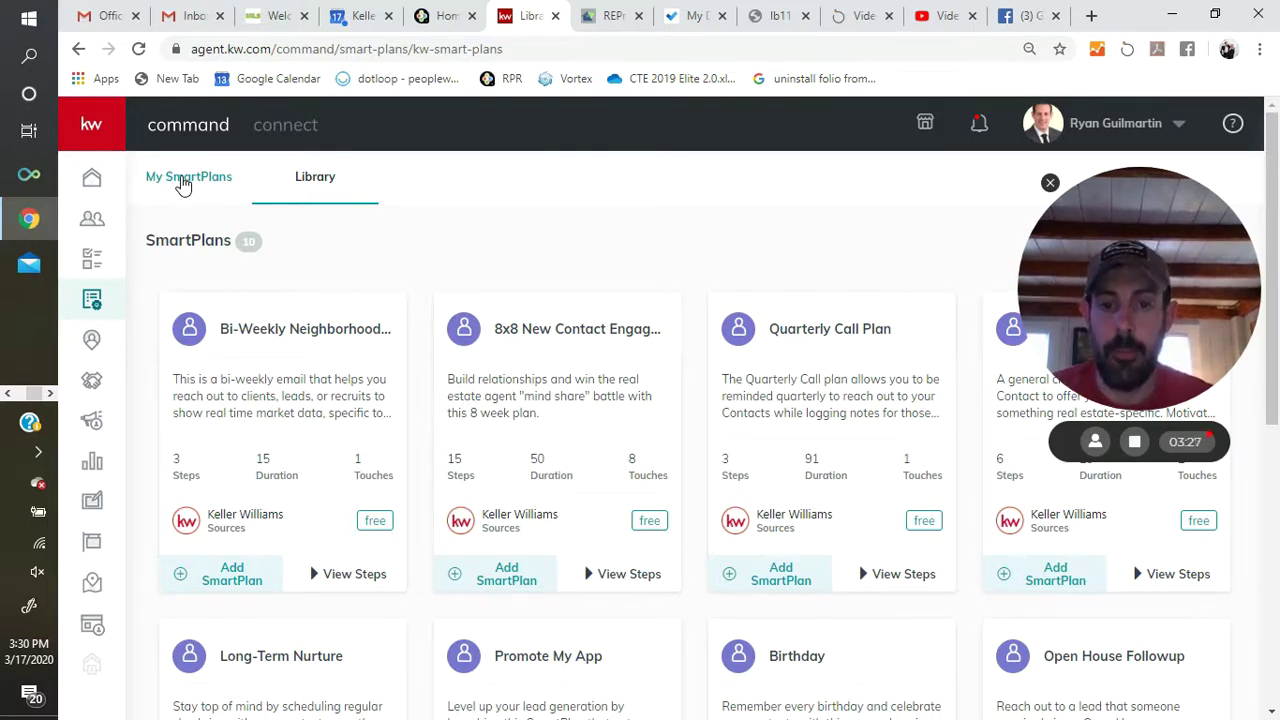
{"action": "scroll", "coordinate": [183, 186], "scroll_direction": "down", "scroll_amount": 4}
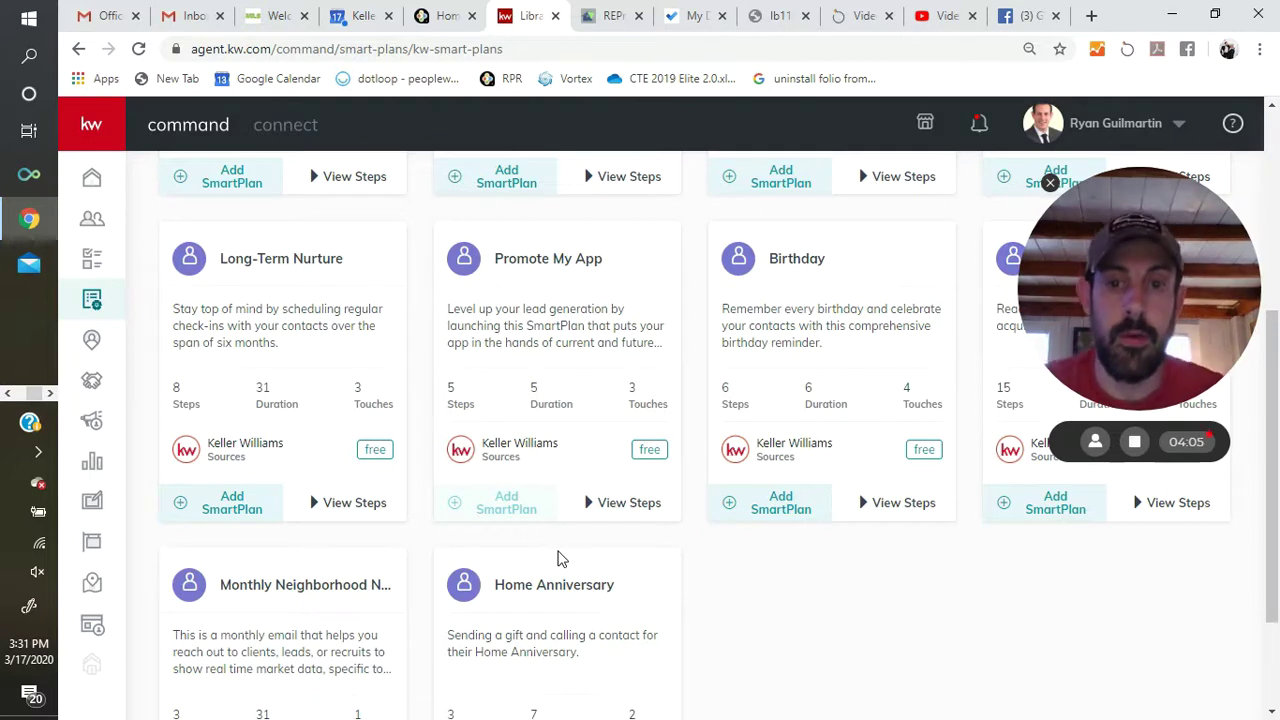
{"action": "scroll", "coordinate": [558, 558], "scroll_direction": "up", "scroll_amount": 4}
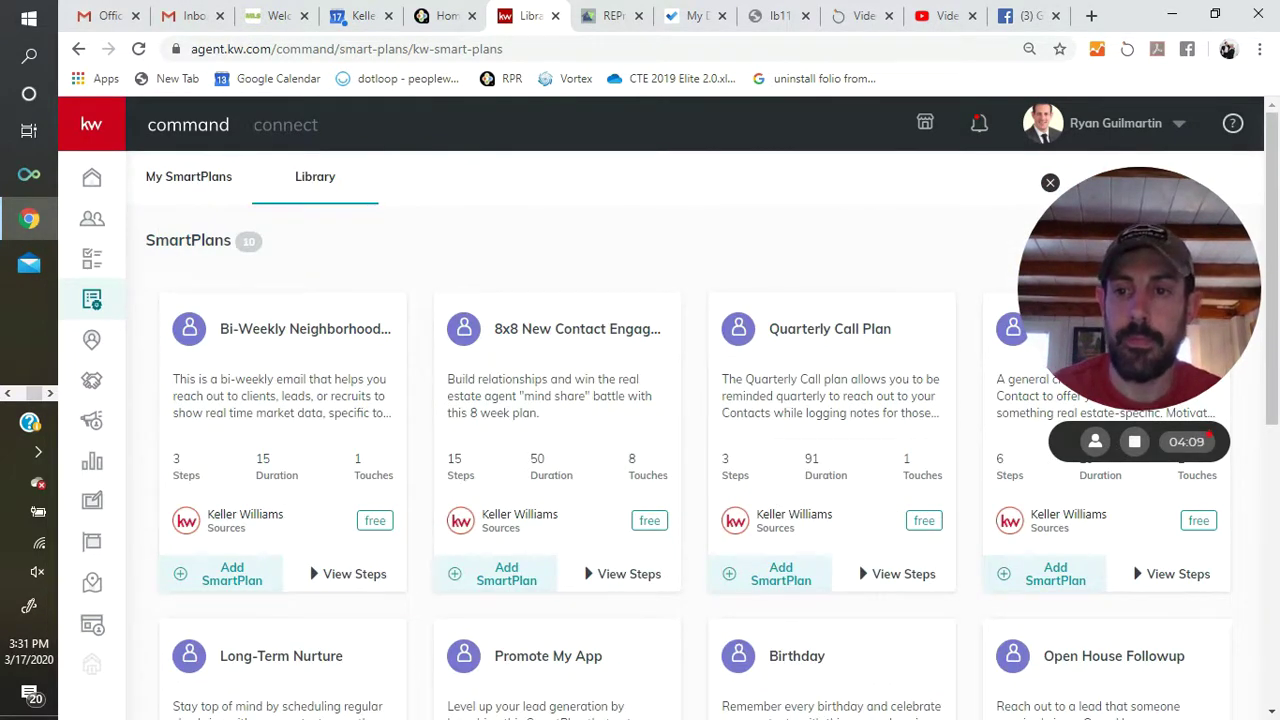
{"action": "left_click_drag", "start_coordinate": [1200, 442], "coordinate": [1210, 522]}
{"action": "left_click_drag", "start_coordinate": [1150, 400], "coordinate": [1158, 548]}
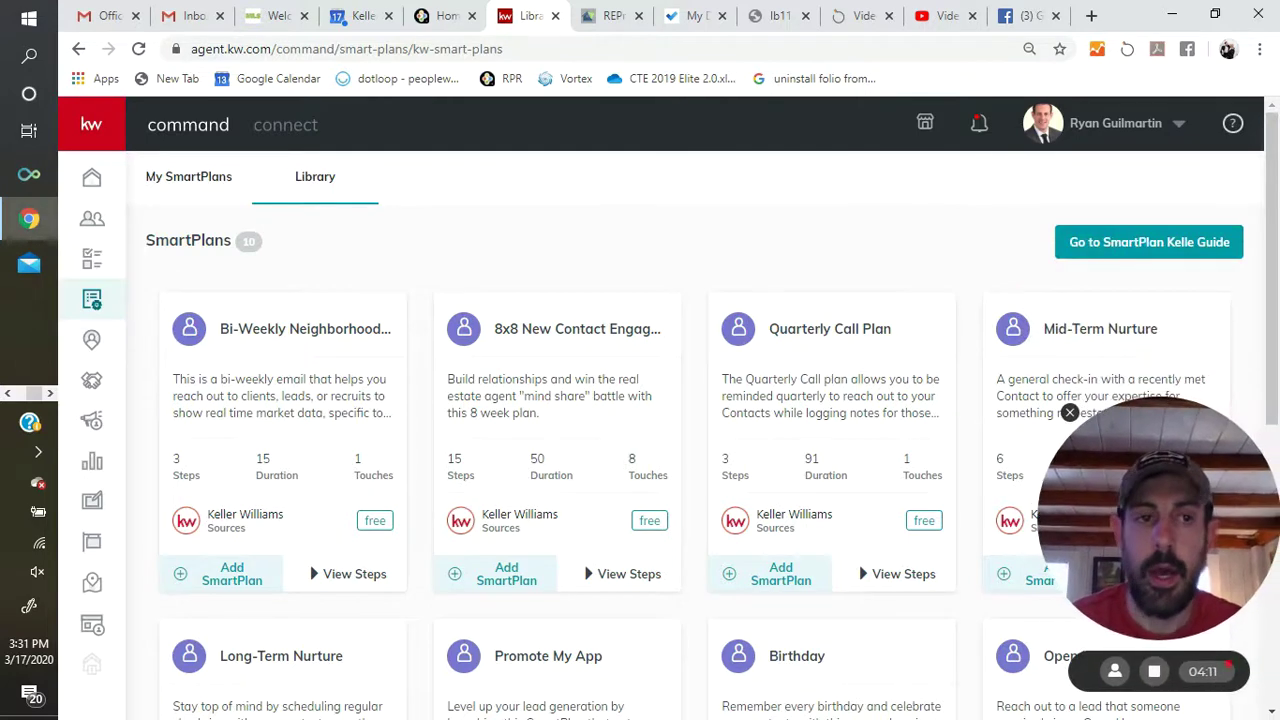
- Return to the My SmartPlans list of your own plans
{"action": "left_click", "coordinate": [193, 186]}
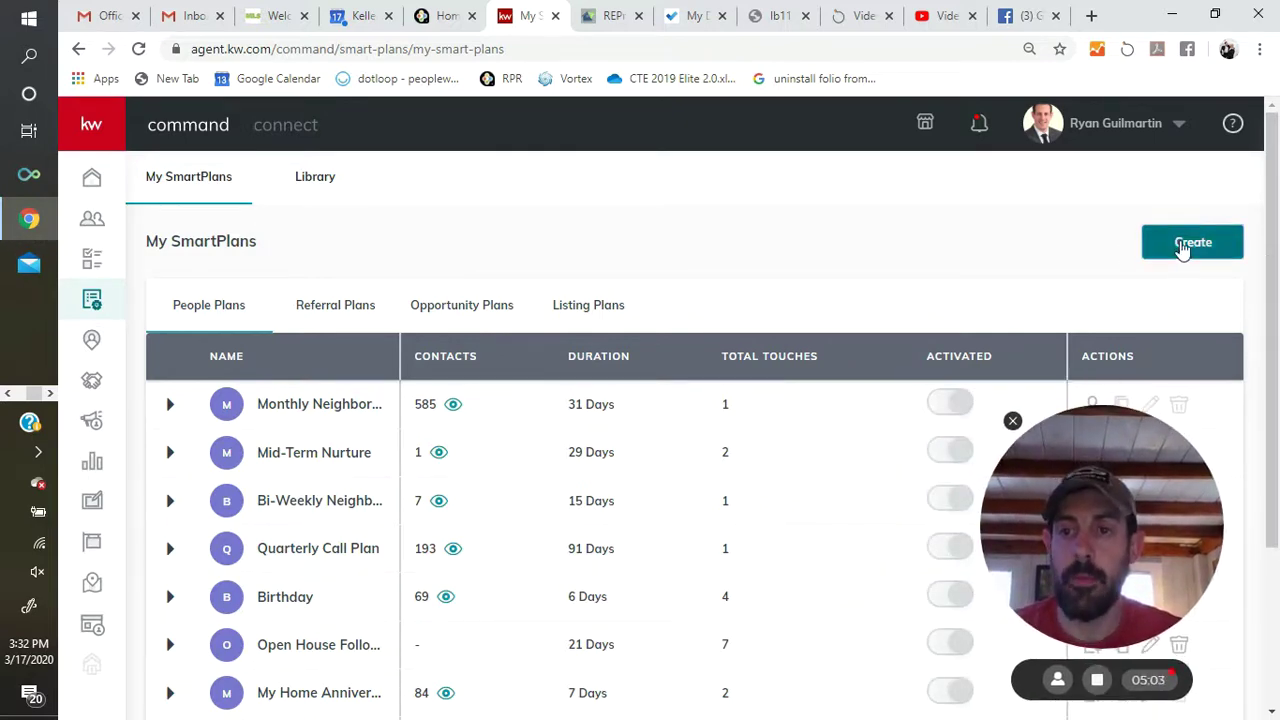
- Create a new Contacts SmartPlan named 'TEST' with a Manual Add trigger
{"action": "left_click", "coordinate": [1183, 250]}
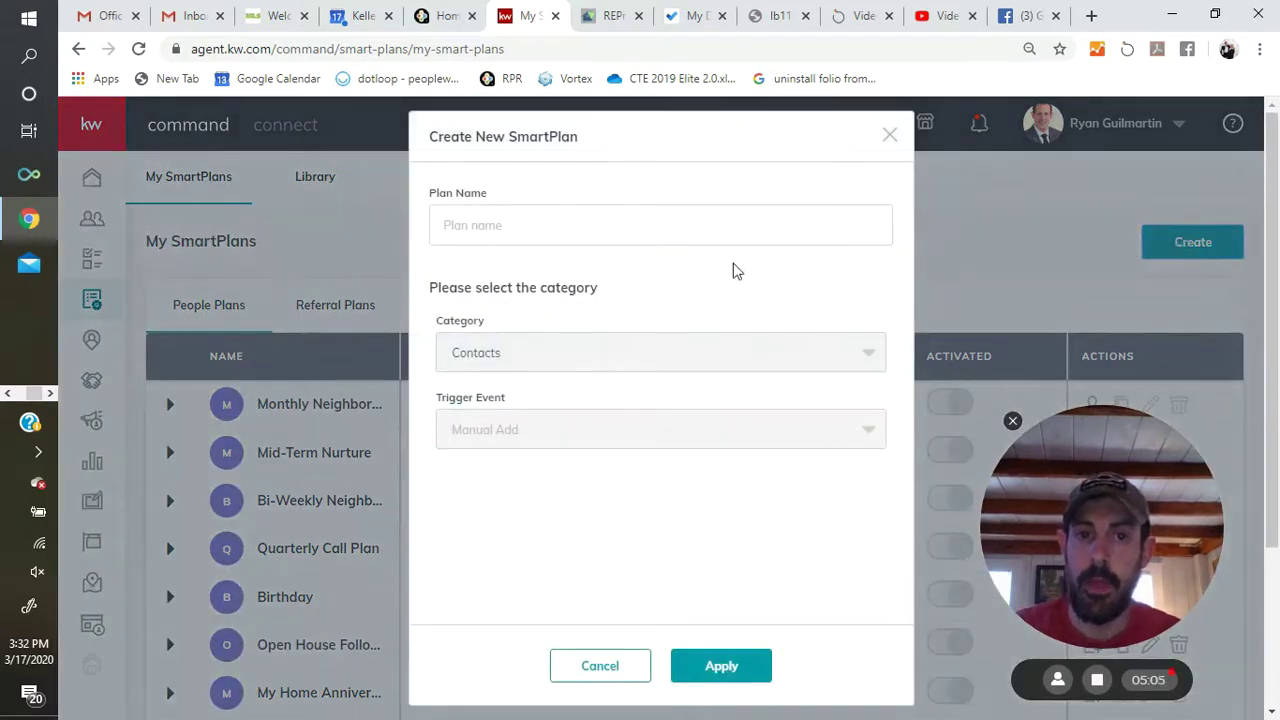
{"action": "left_click", "coordinate": [695, 233]}
{"action": "type", "text": "TEST"}
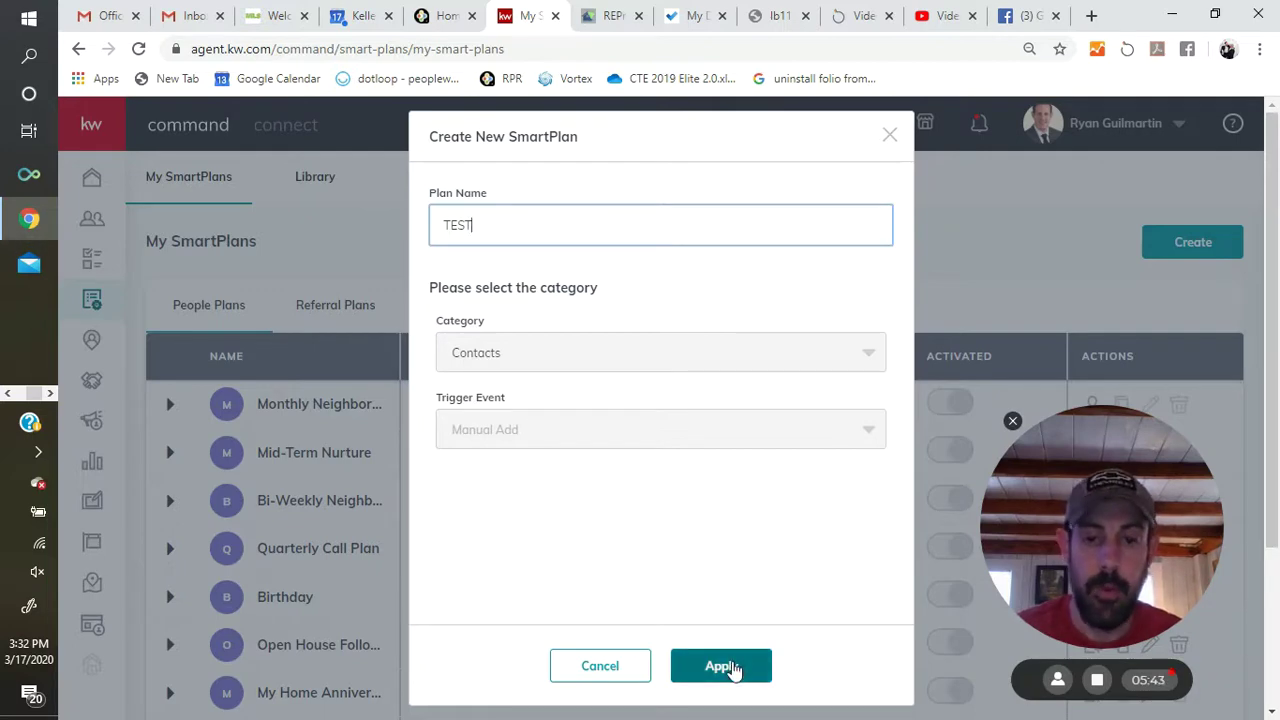
{"action": "left_click", "coordinate": [733, 670]}
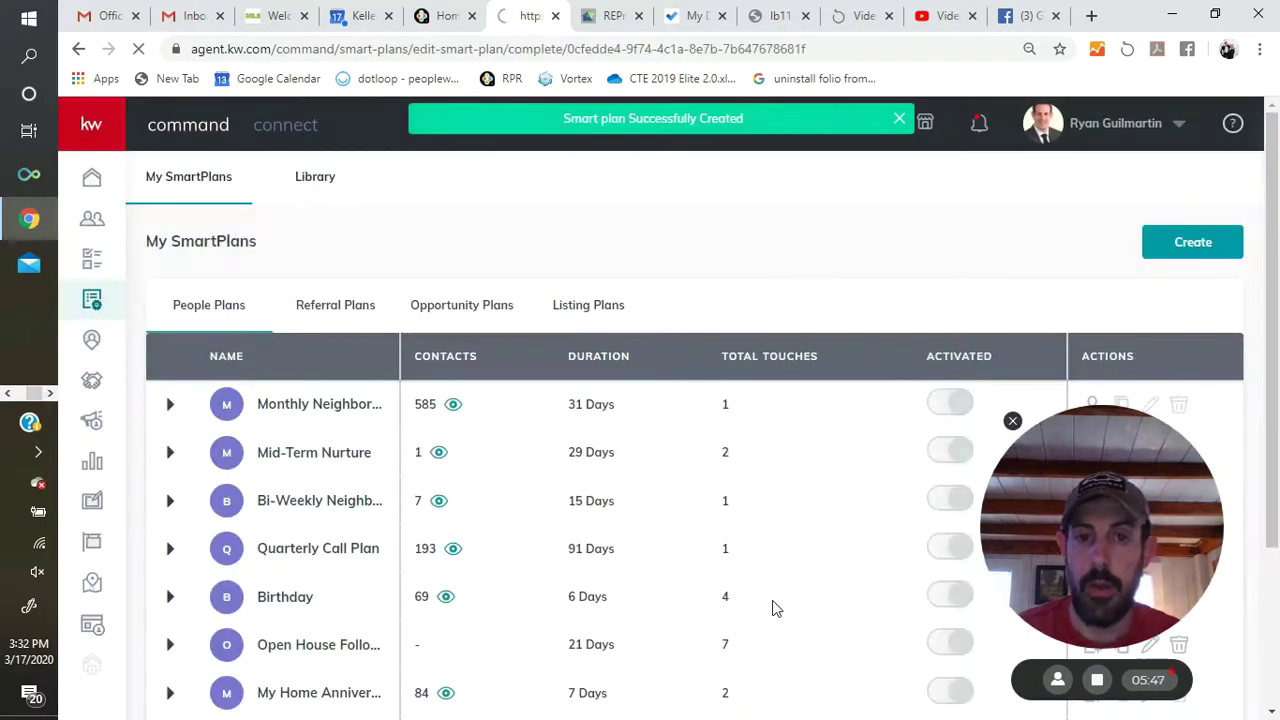
- Adjust the empty TEST SmartPlan editor so the action tiles are in view
{"action": "left_click_drag", "start_coordinate": [1100, 560], "coordinate": [1153, 575]}
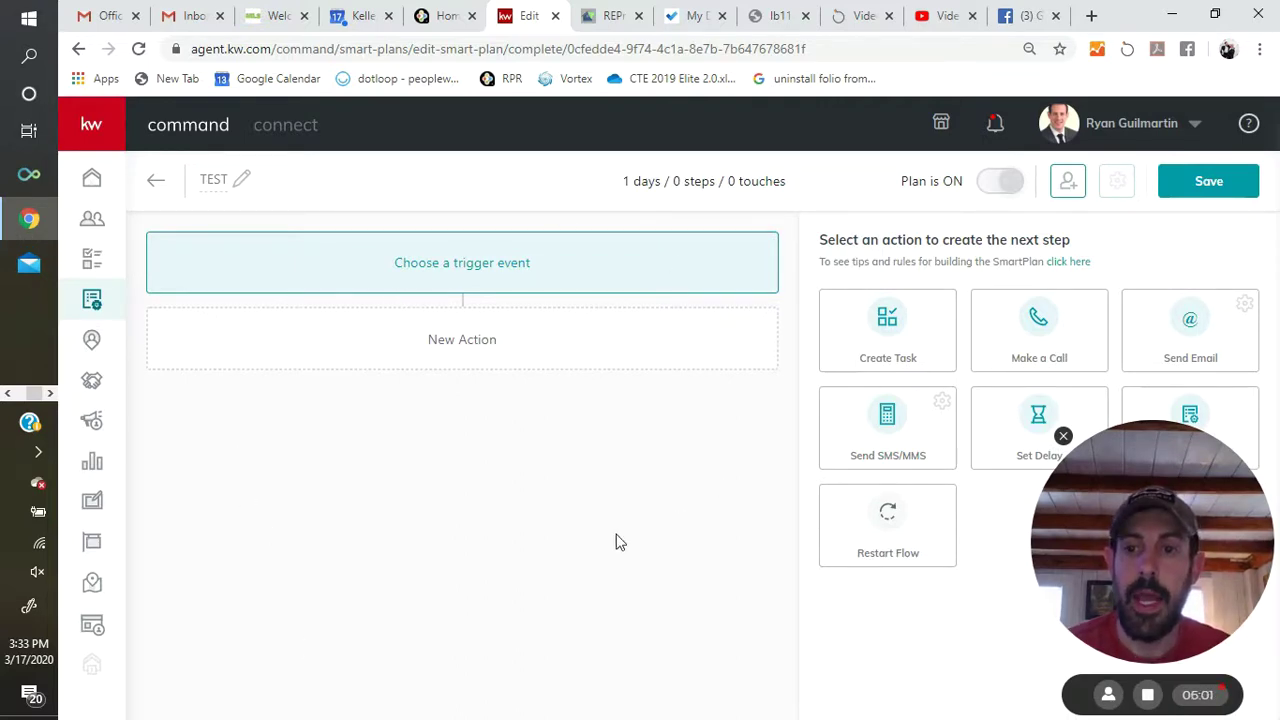
{"action": "left_click_drag", "start_coordinate": [1152, 541], "coordinate": [275, 531]}
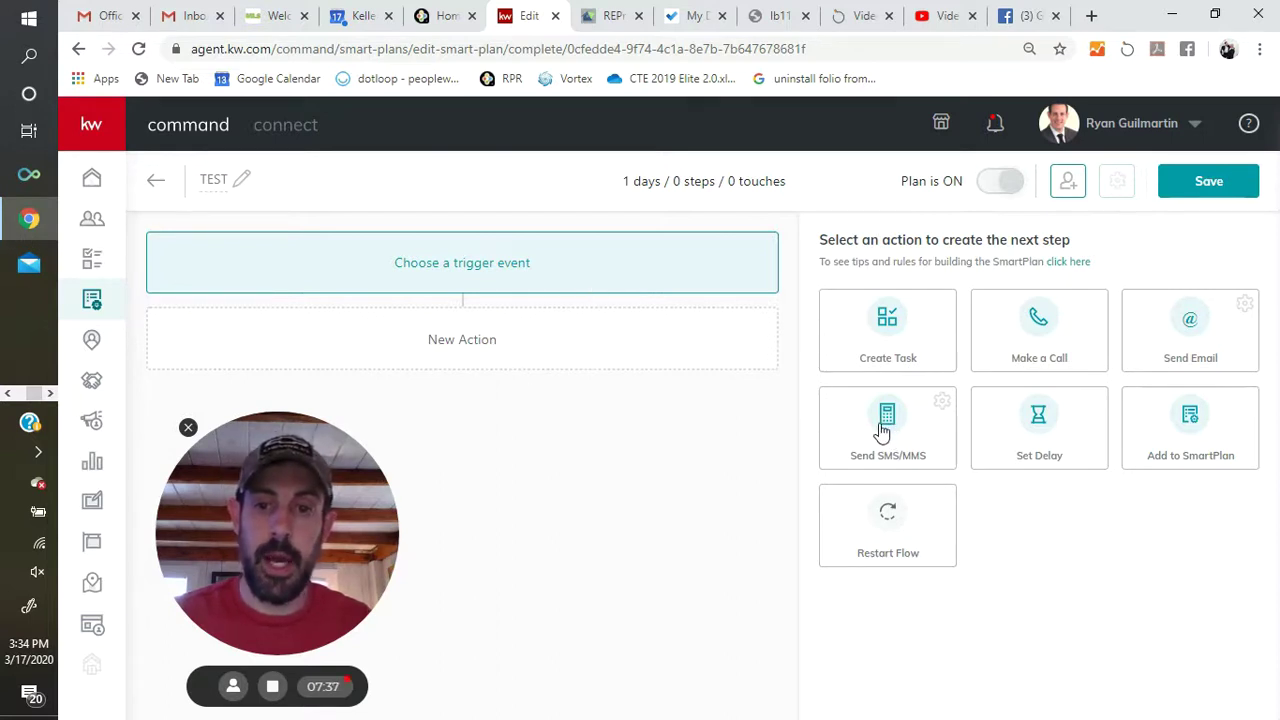
- Add a Send SMS/MMS action as step 1 on Day 1 of the TEST plan
{"action": "left_click", "coordinate": [882, 430]}
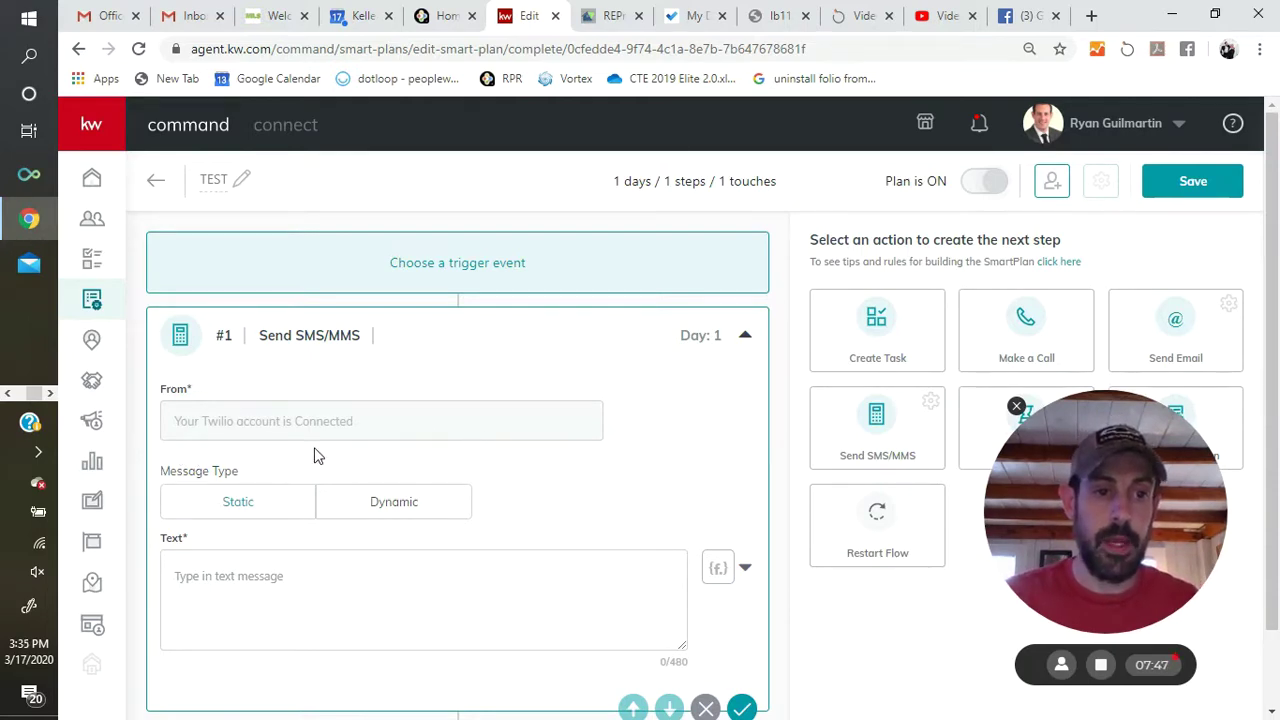
{"action": "scroll", "coordinate": [1270, 210], "scroll_direction": "down", "scroll_amount": 1}
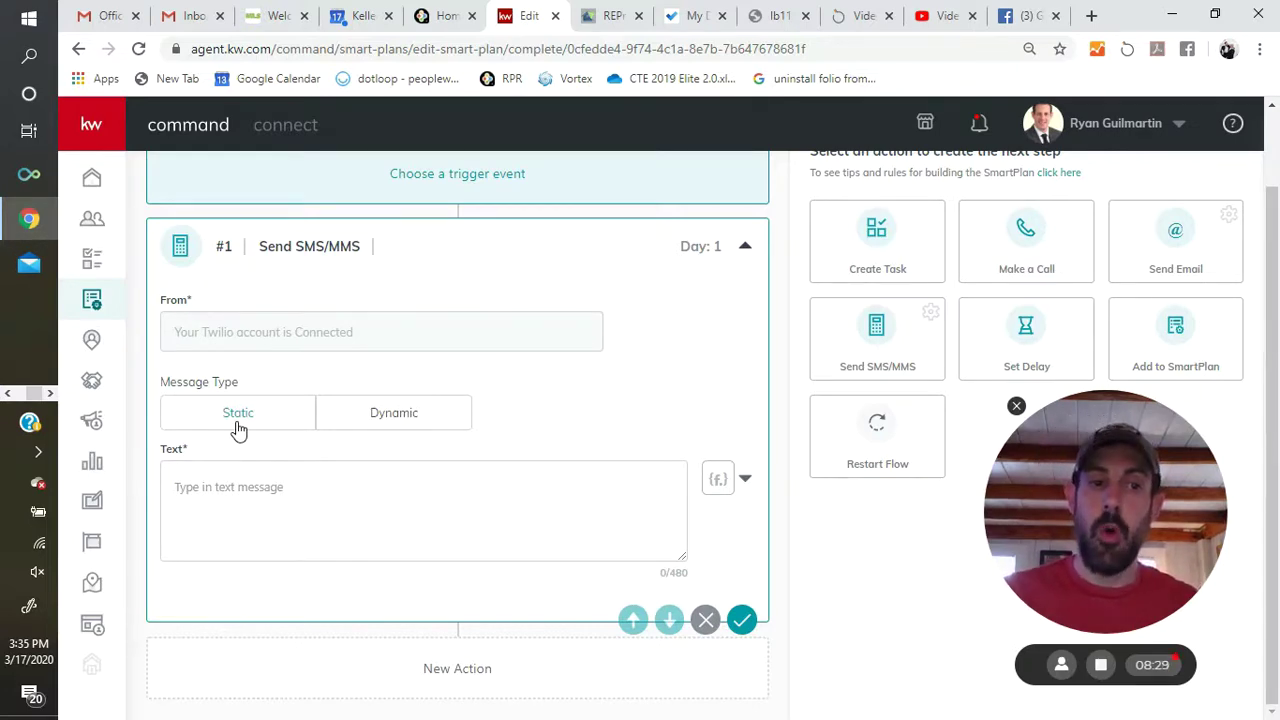
- Start the SMS message text with 'Hi'
{"action": "left_click", "coordinate": [211, 488]}
{"action": "type", "text": "Hi"}
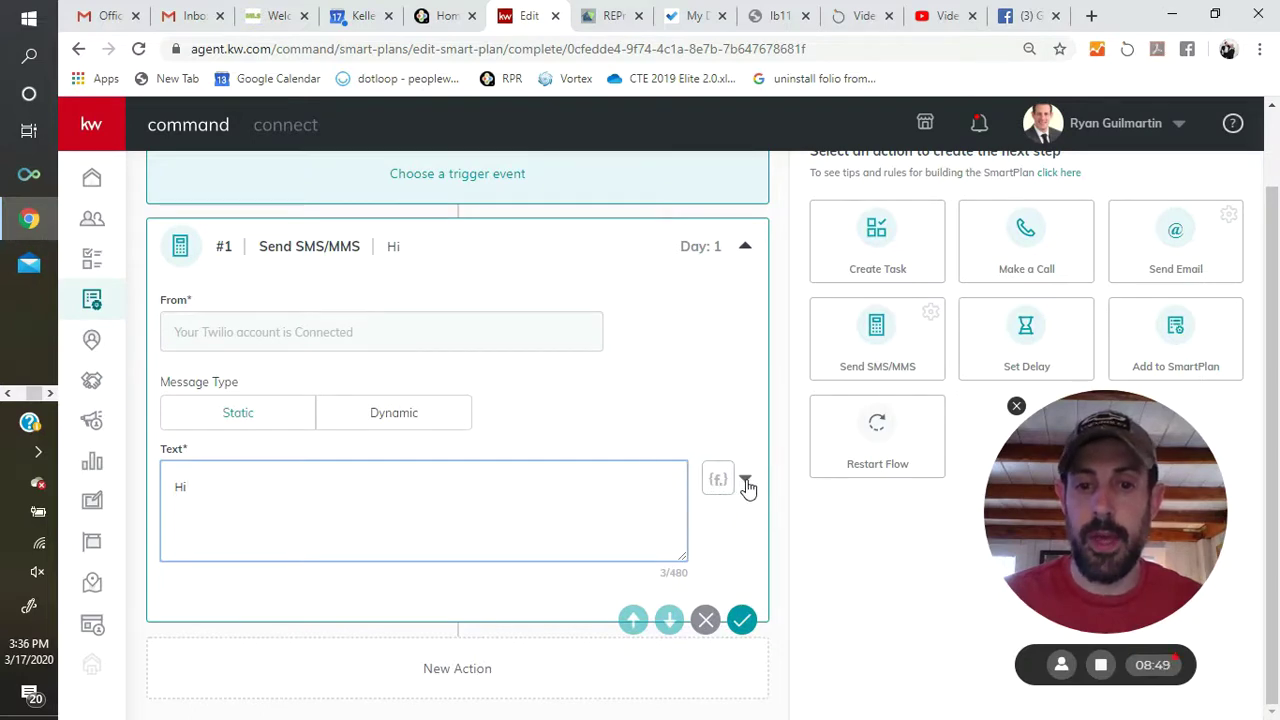
- Insert {contact.first.name} after 'Hi', then add ', can I answer any questions for you today about that property on FB!?'
{"action": "left_click", "coordinate": [746, 483]}
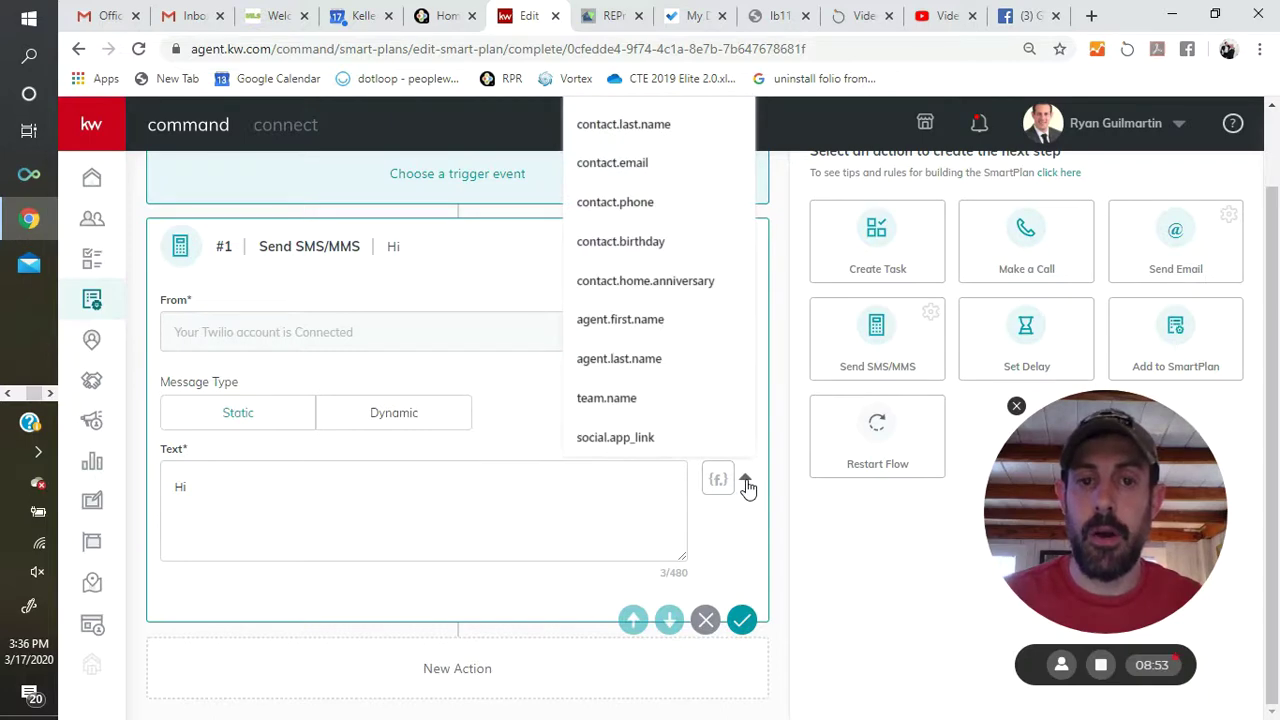
{"action": "scroll", "coordinate": [748, 487], "scroll_direction": "up", "scroll_amount": 1}
{"action": "left_click", "coordinate": [740, 483]}
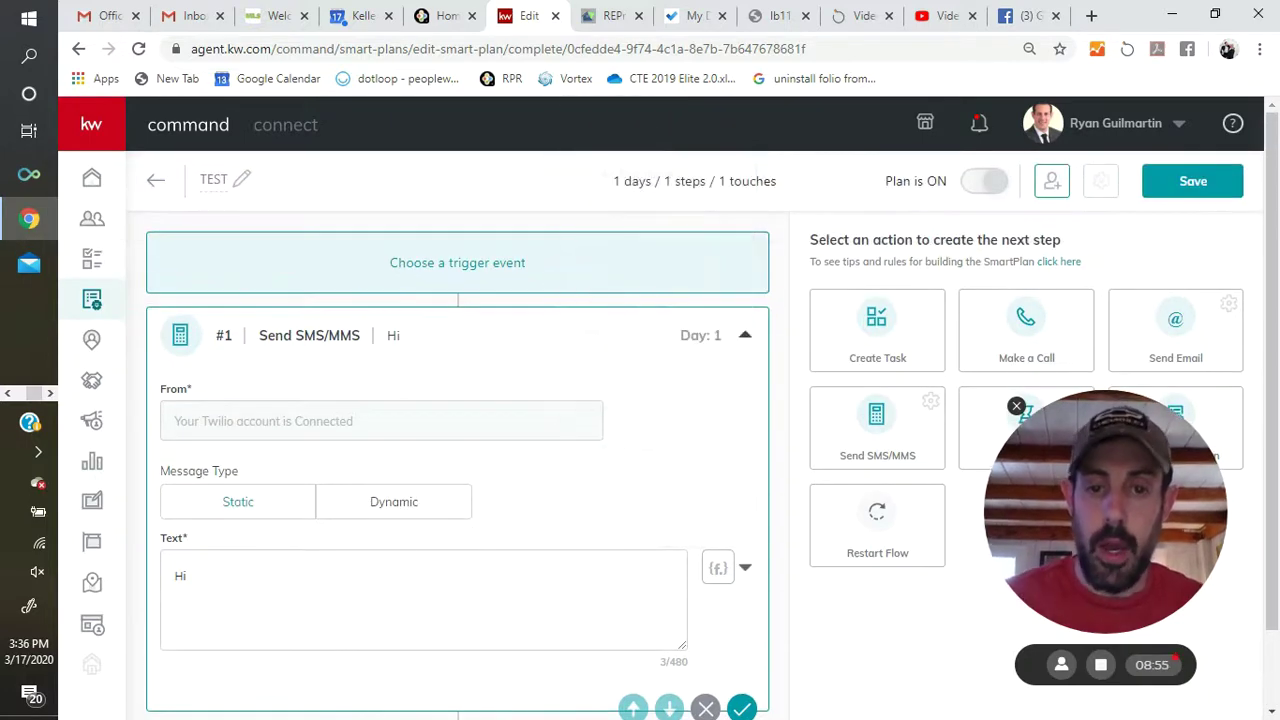
{"action": "left_click", "coordinate": [745, 567]}
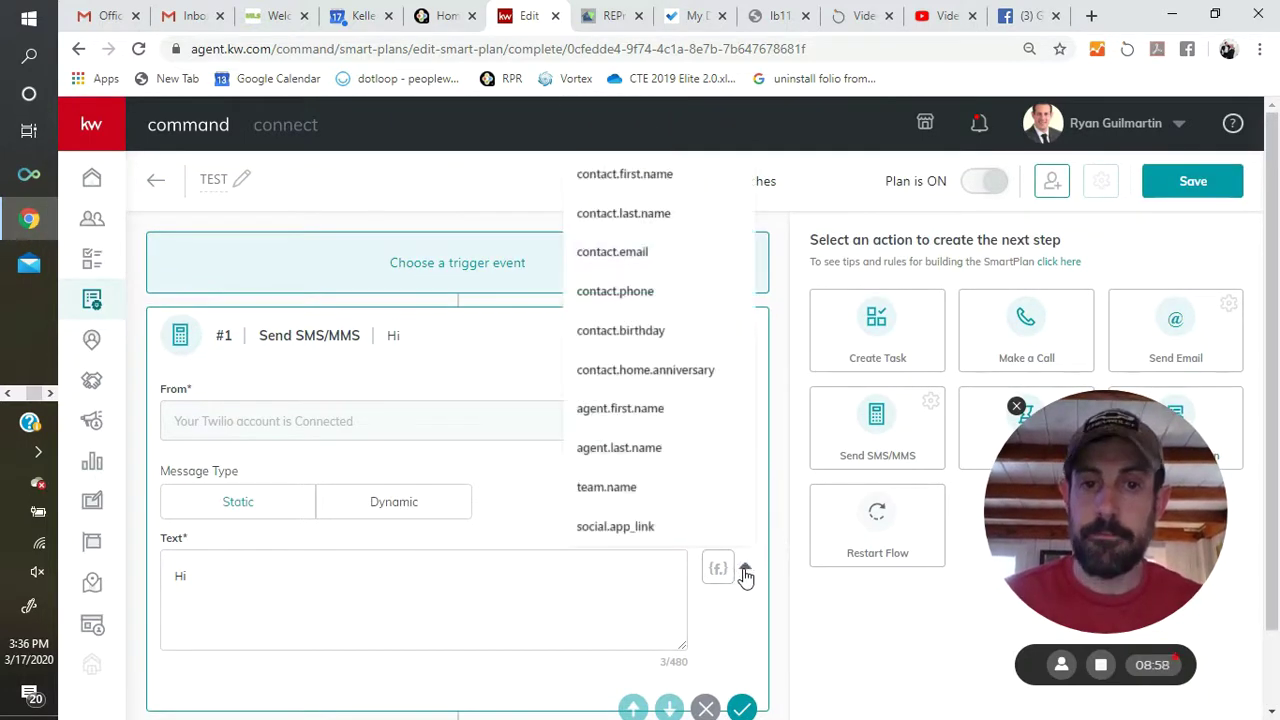
{"action": "left_click", "coordinate": [638, 178]}
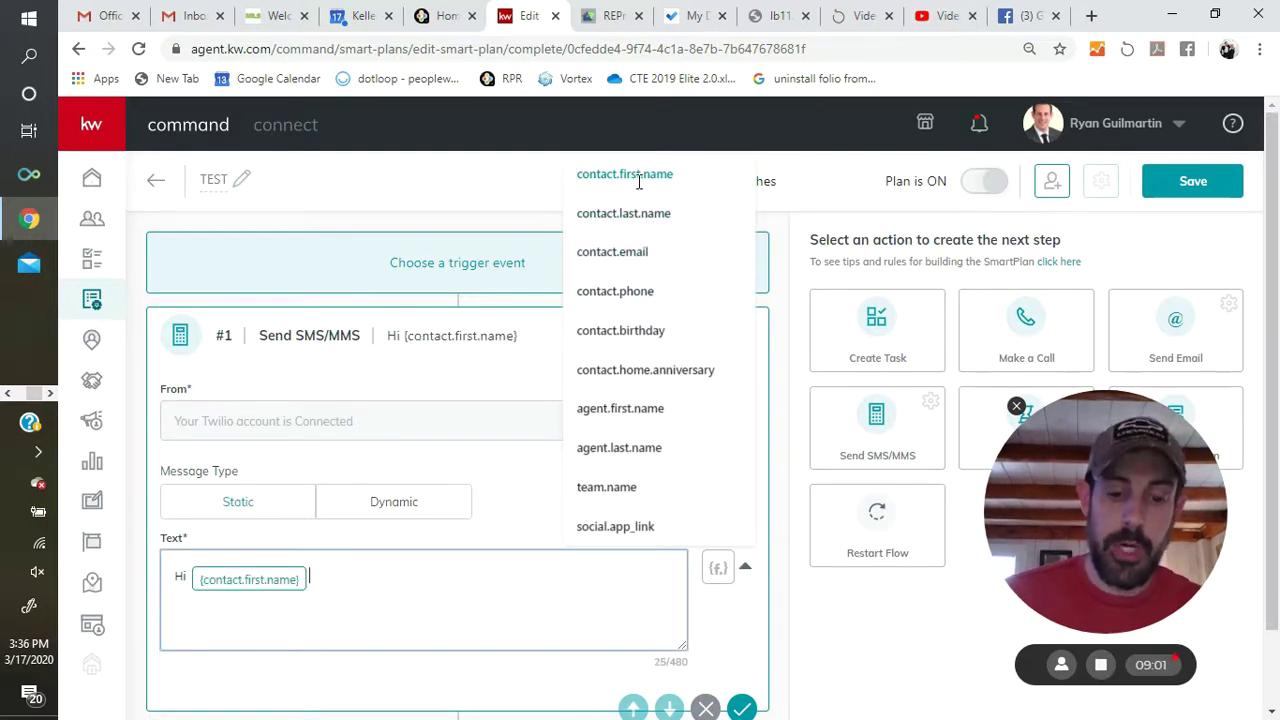
{"action": "type", "text": ", "}
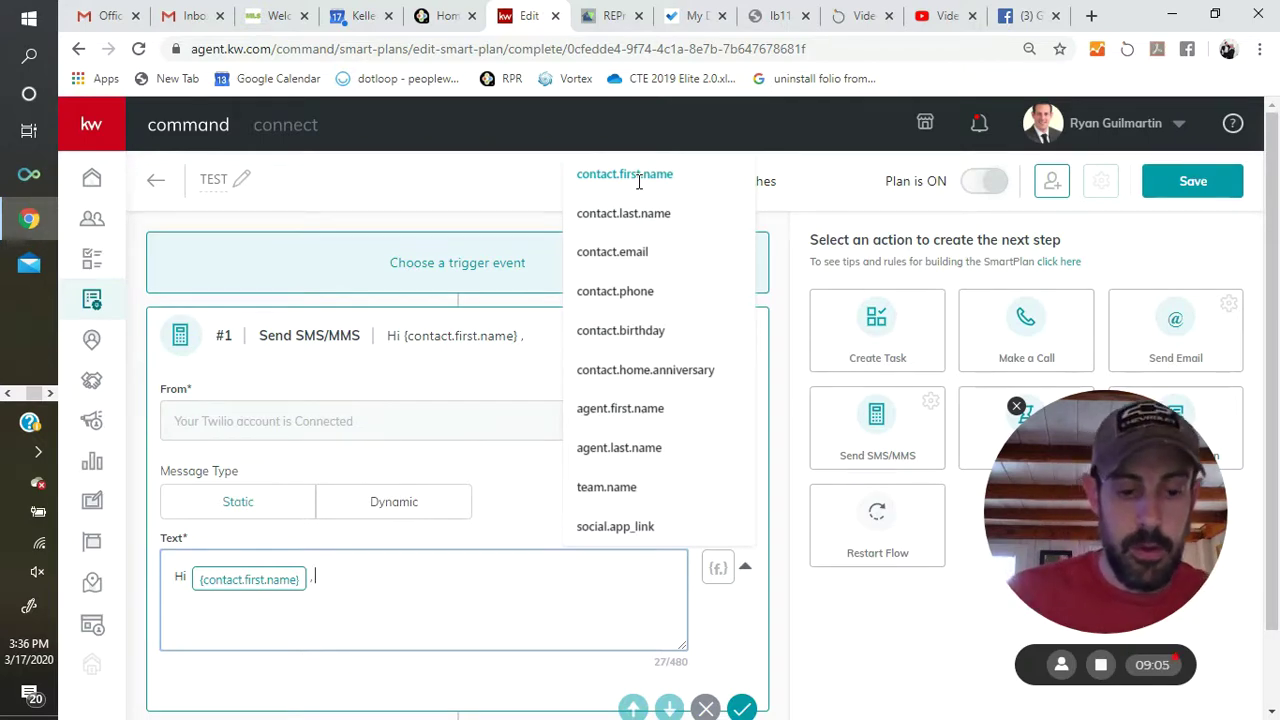
{"action": "type", "text": "can I answer any q"}
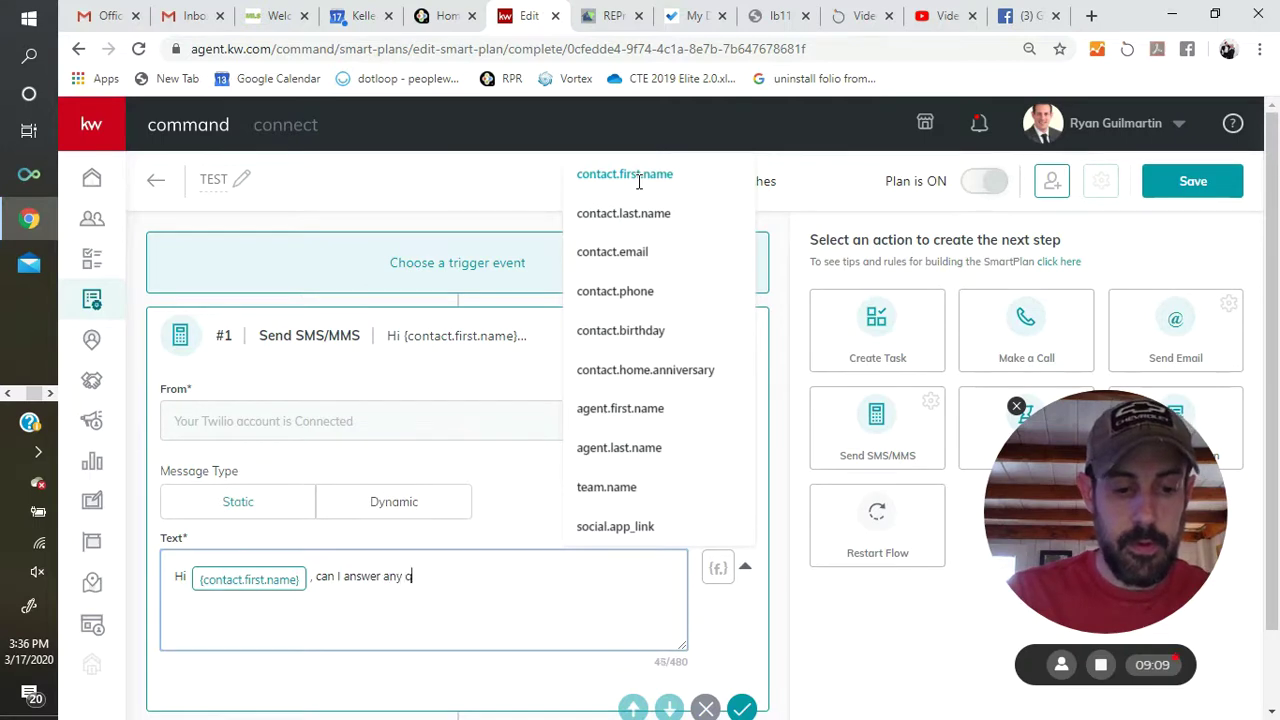
{"action": "type", "text": "uestions for y"}
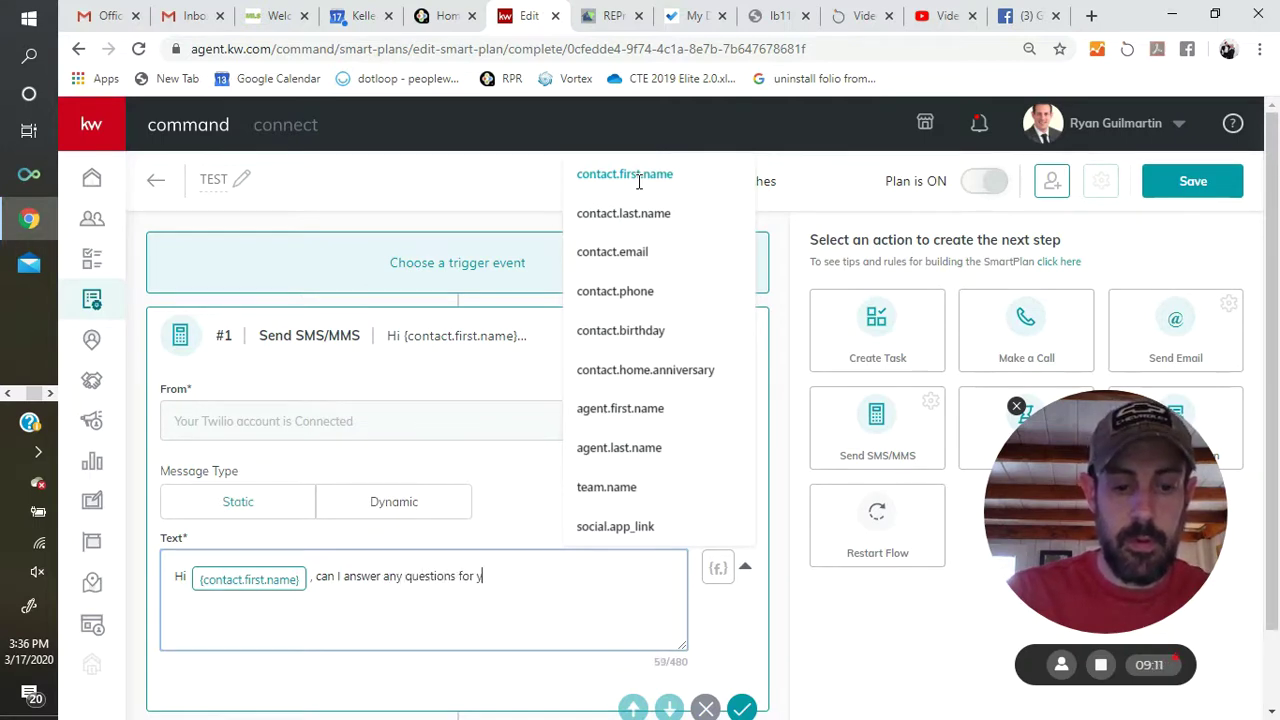
{"action": "type", "text": "ou today about that"}
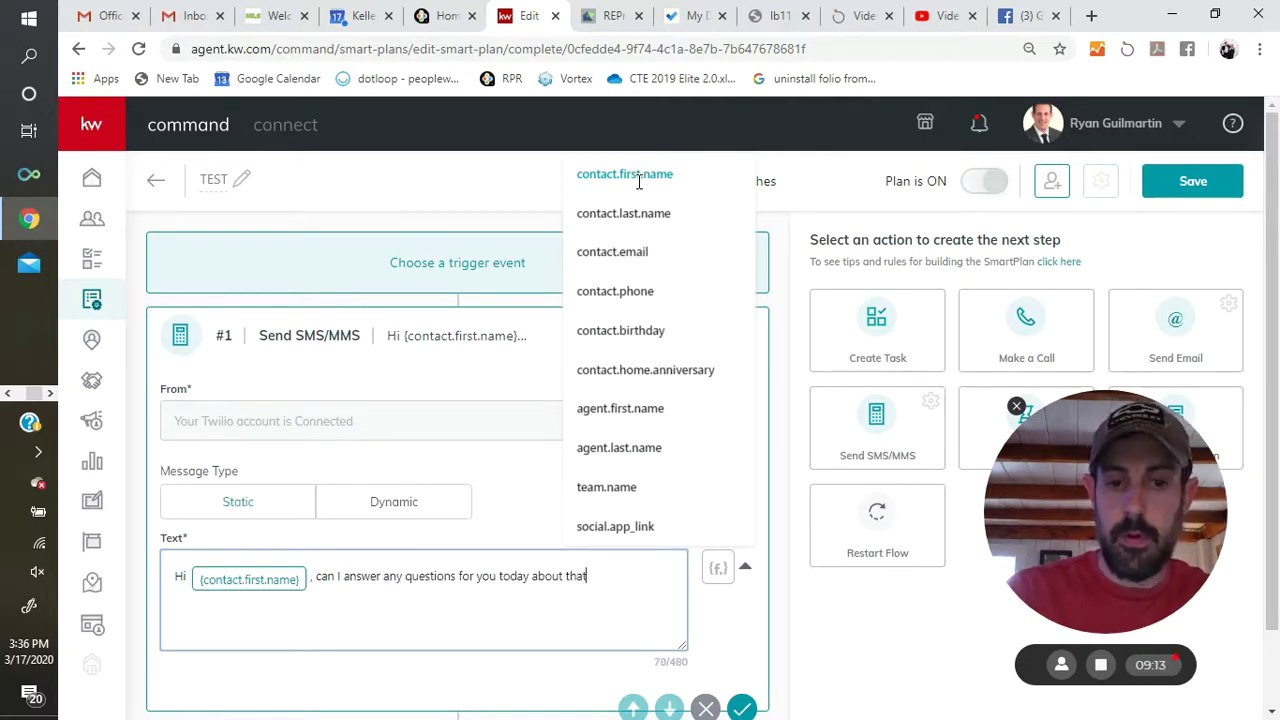
{"action": "type", "text": " property"}
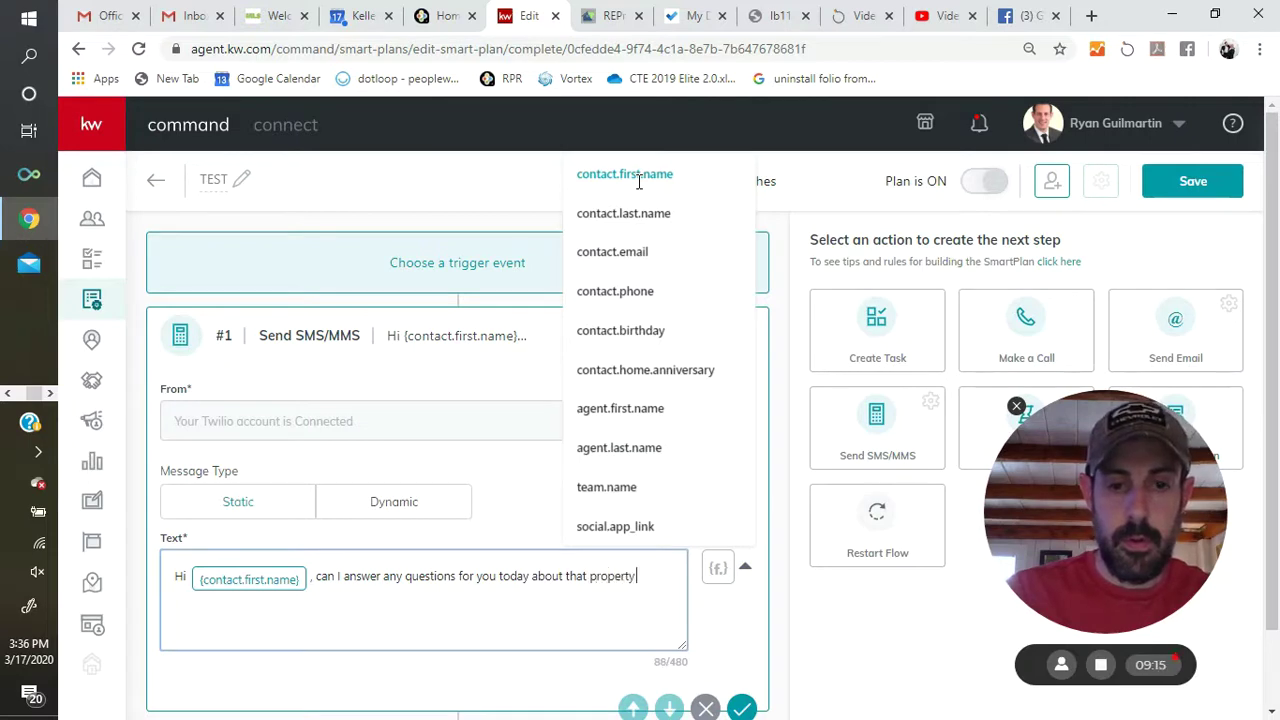
{"action": "type", "text": " on FB!"}
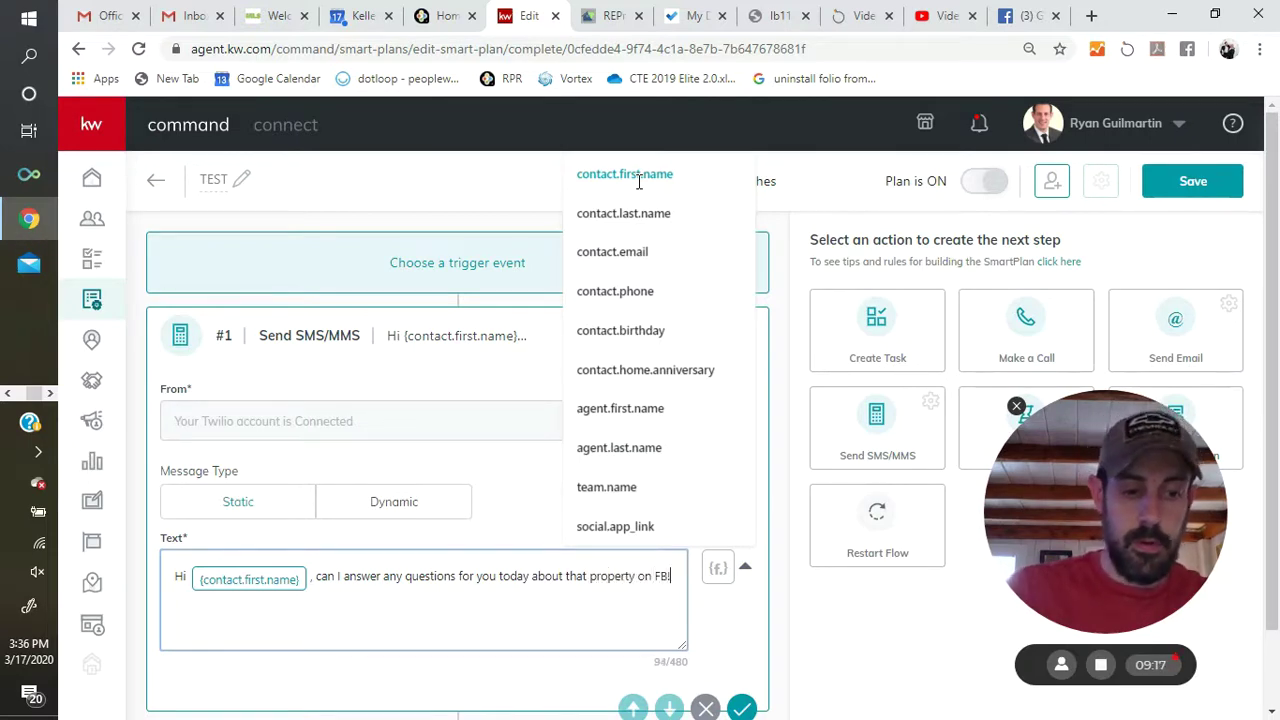
{"action": "key", "text": "BackSpace"}
{"action": "type", "text": "?"}
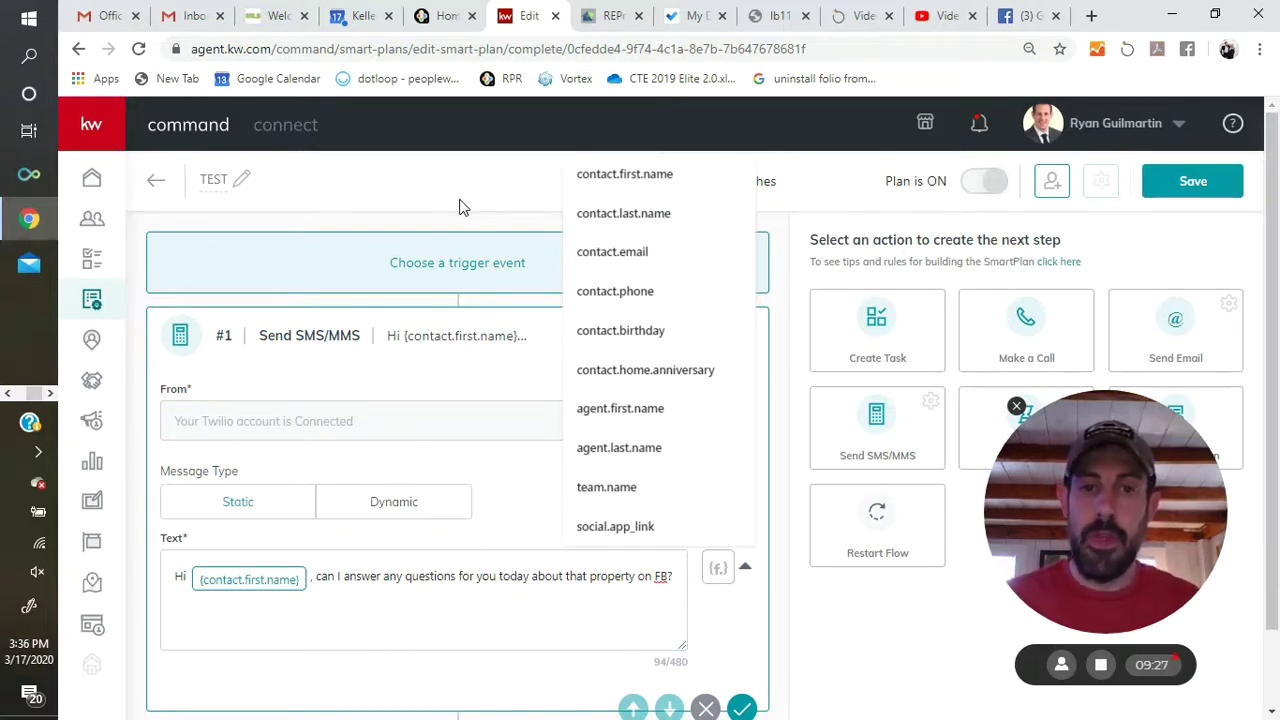
- Save the finished 94-character SMS step and collapse it
{"action": "left_click", "coordinate": [748, 572]}
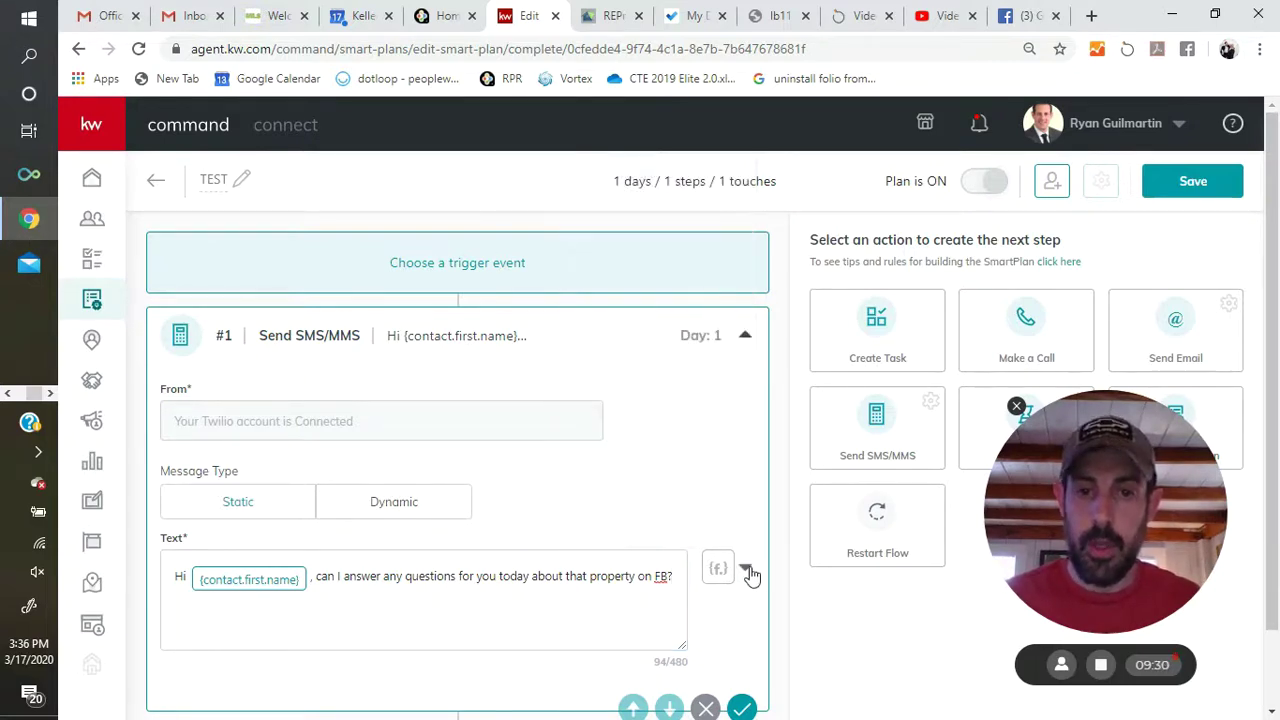
{"action": "left_click", "coordinate": [746, 340]}
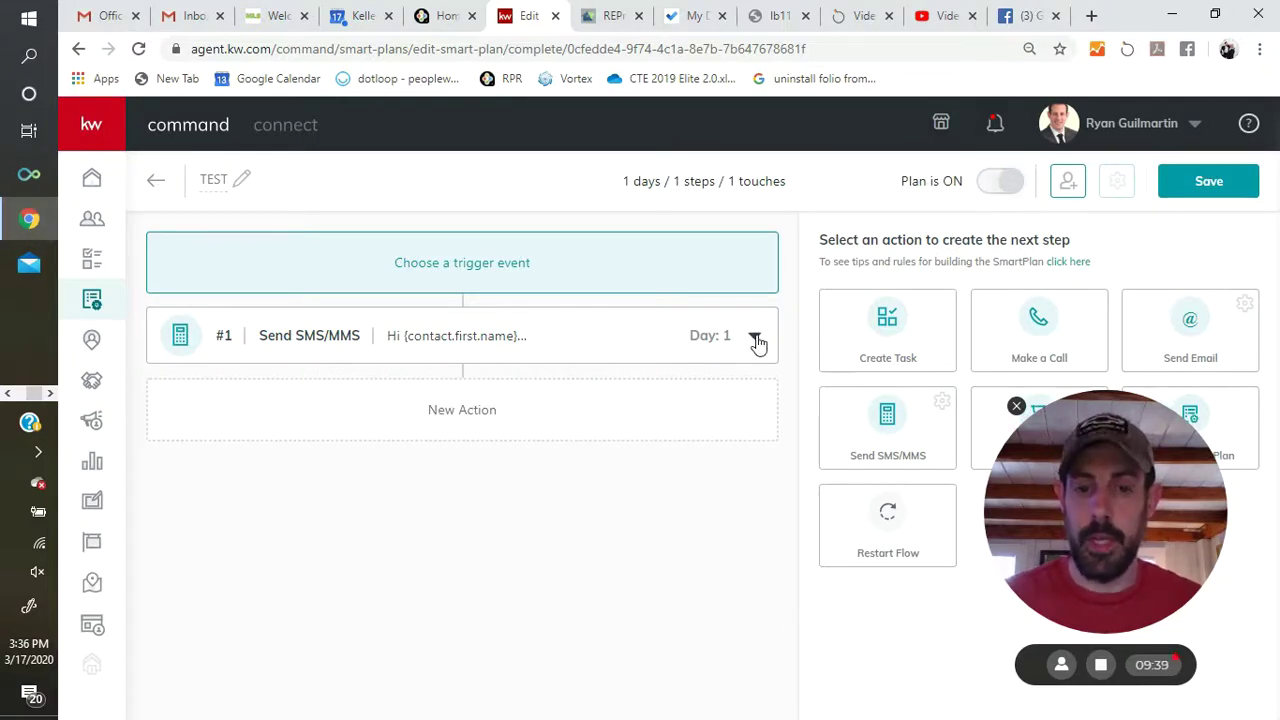
{"action": "left_click", "coordinate": [756, 340]}
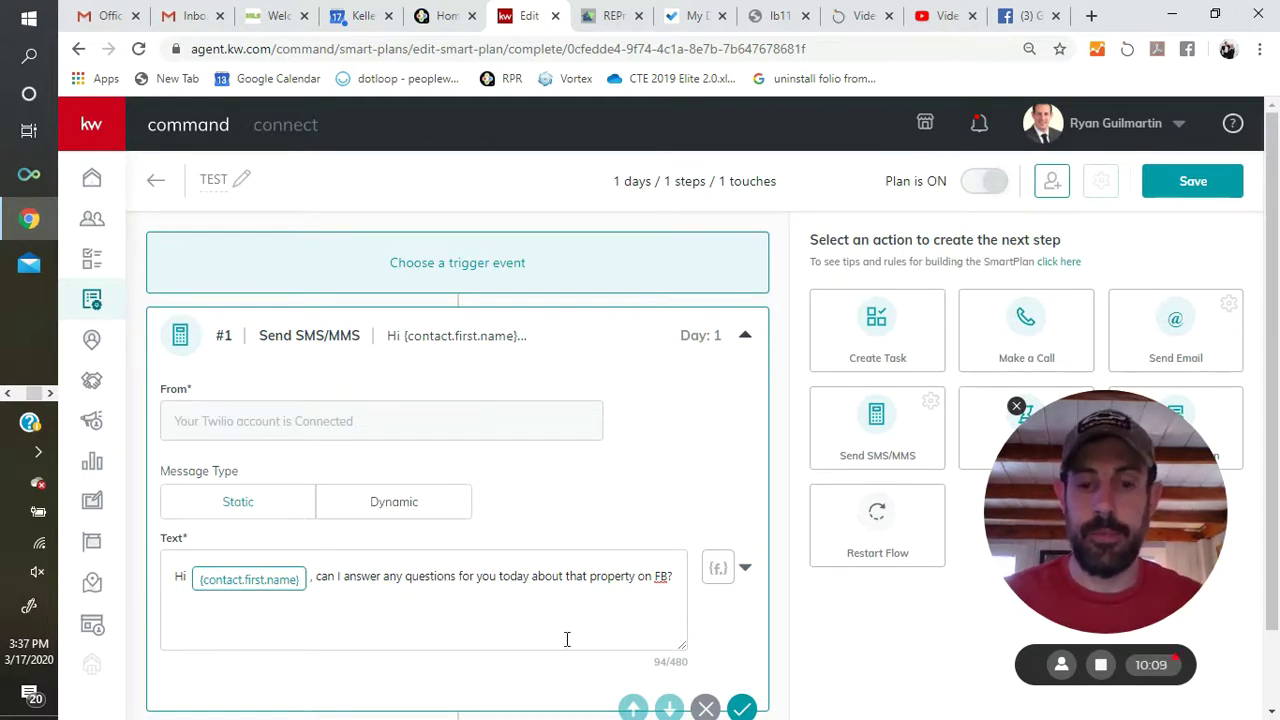
{"action": "left_click", "coordinate": [742, 708]}
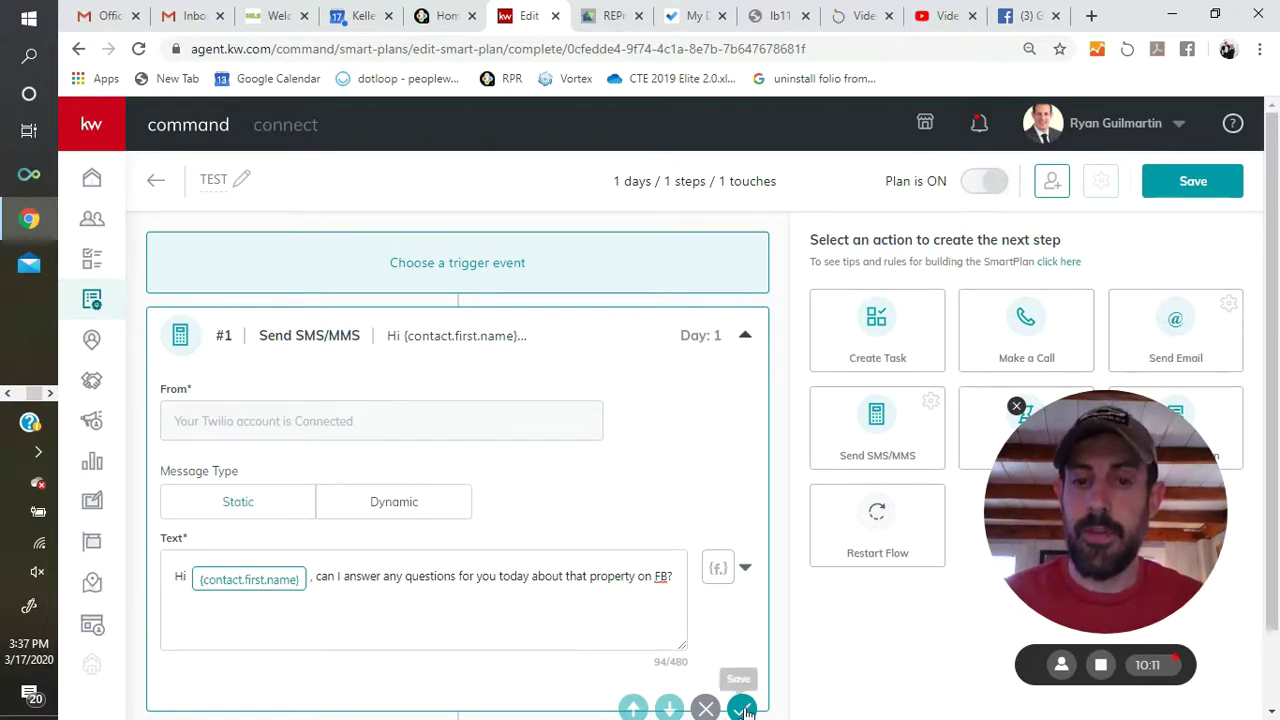
{"action": "left_click", "coordinate": [747, 341]}
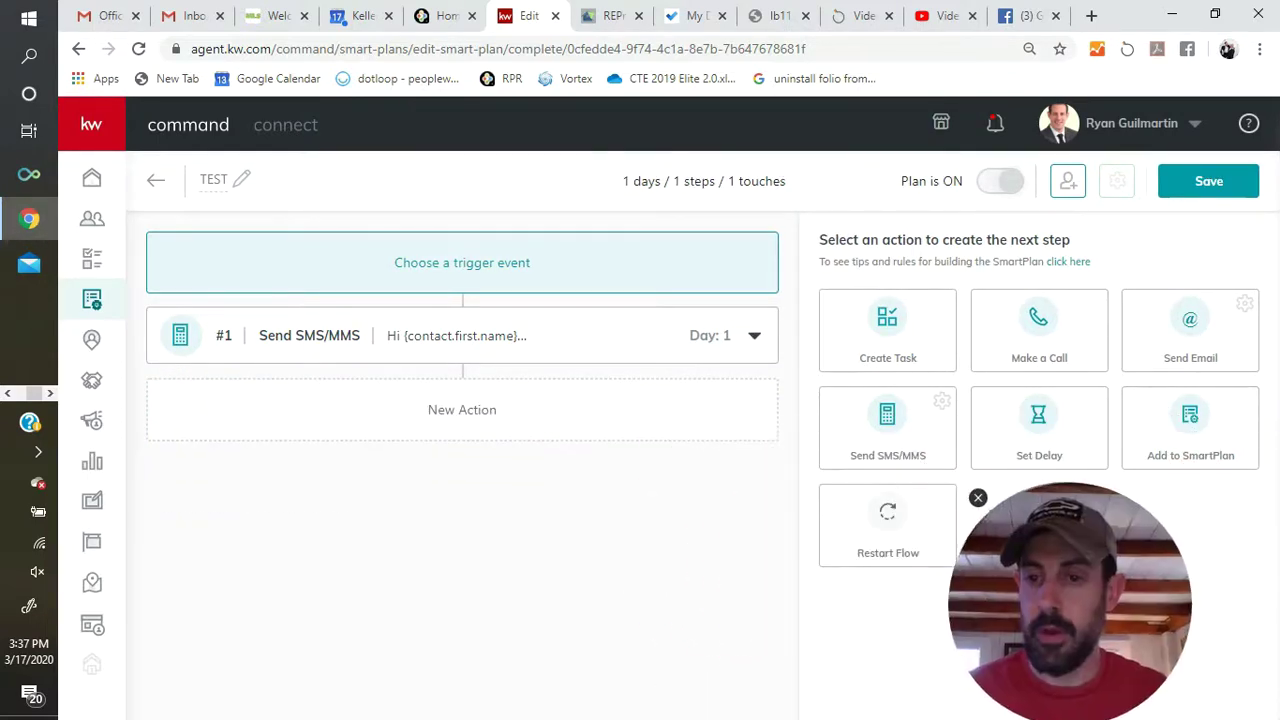
- Add a 1-day delay, then Send Email and Make a Call steps after the SMS
{"action": "left_click", "coordinate": [1039, 428]}
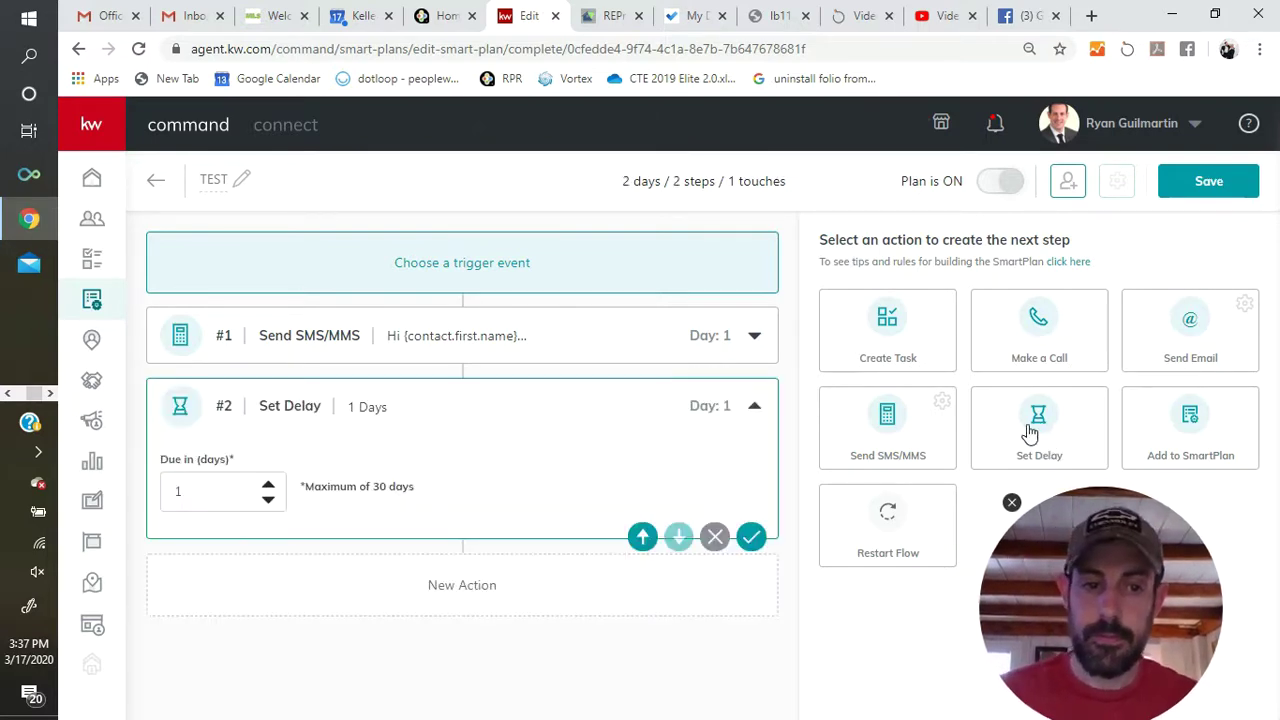
{"action": "left_click", "coordinate": [751, 537]}
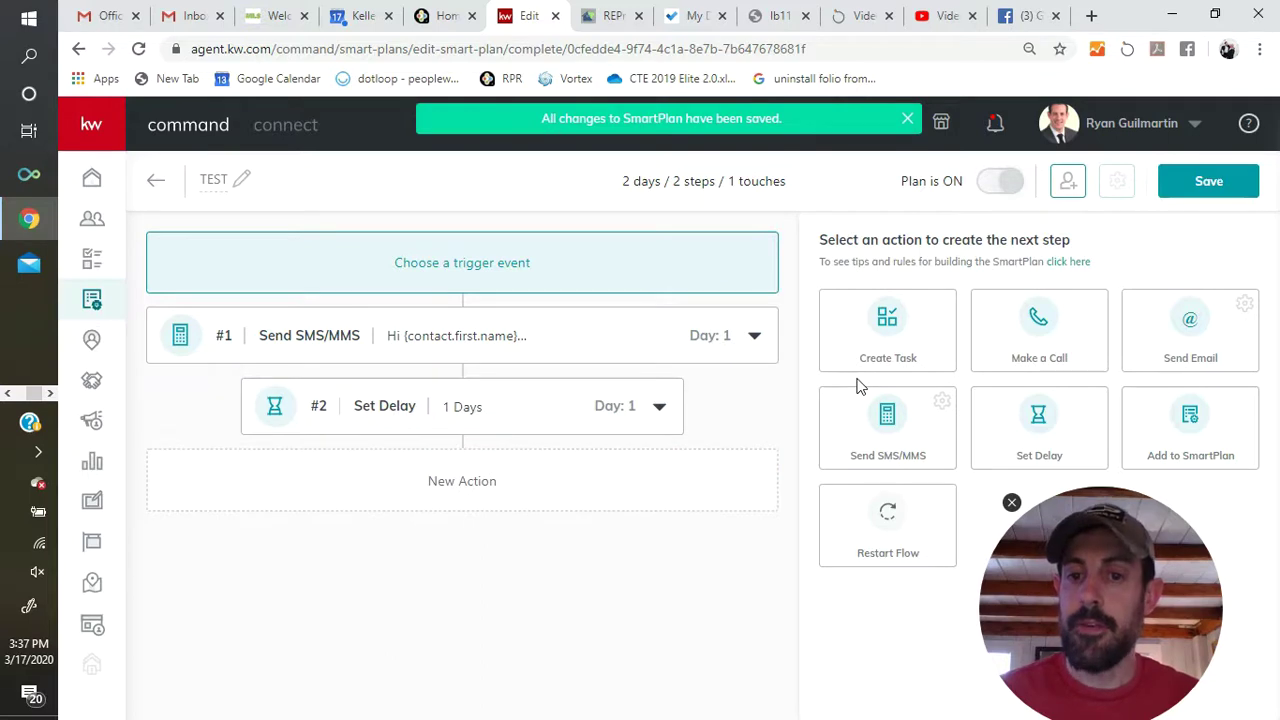
{"action": "left_click", "coordinate": [1186, 330]}
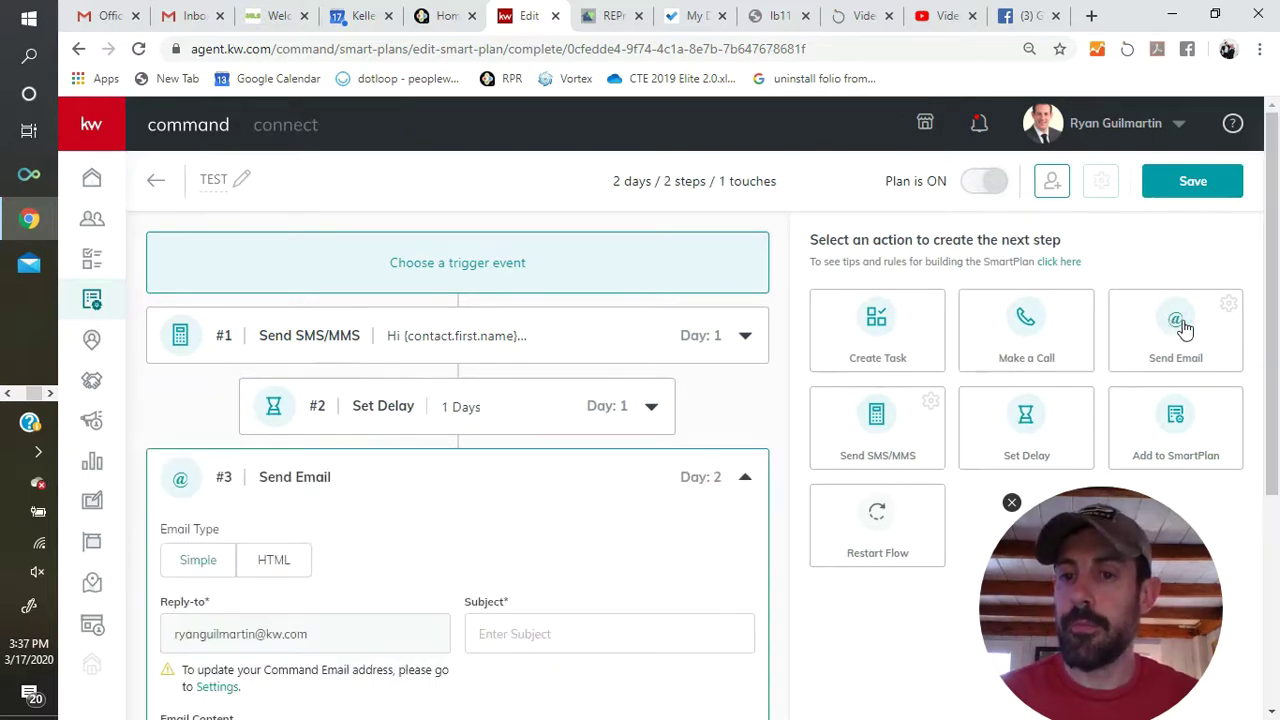
{"action": "left_click", "coordinate": [1030, 338]}
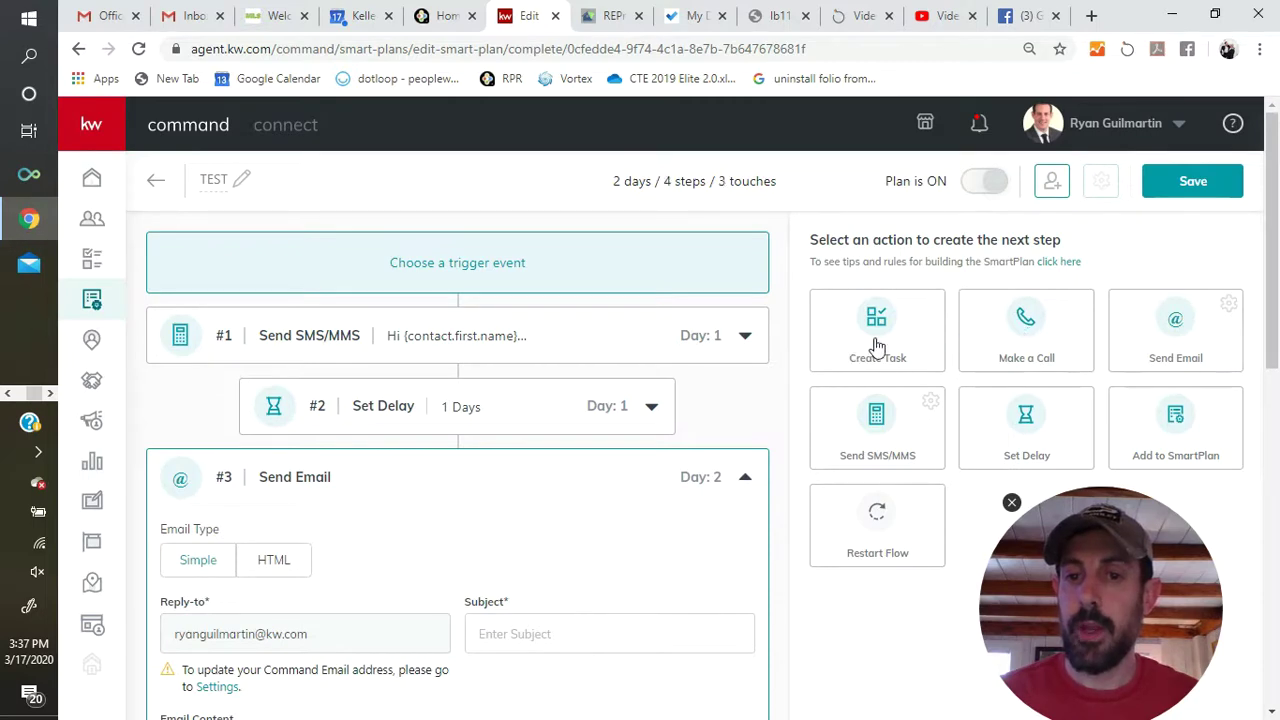
{"action": "left_click_drag", "start_coordinate": [1277, 192], "coordinate": [1277, 272]}
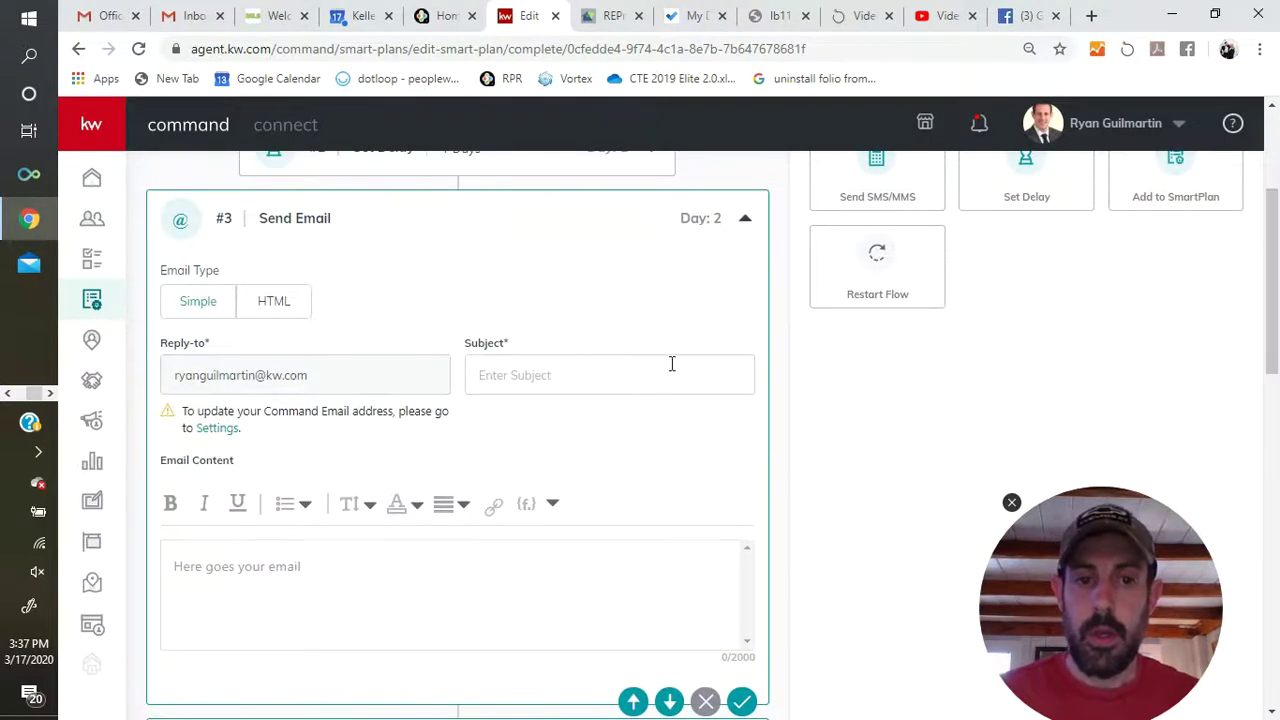
- Set the email subject to the suggested 'Check Out My Newest Listings!'
{"action": "left_click", "coordinate": [600, 377]}
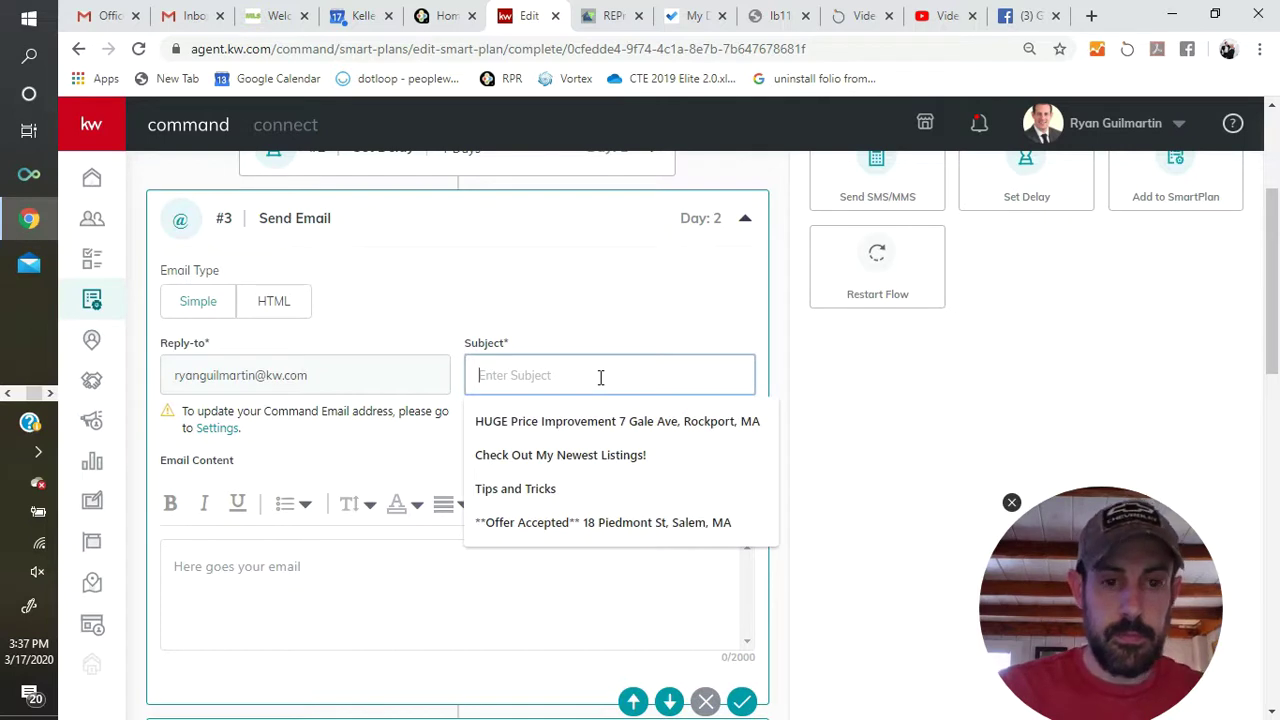
{"action": "type", "text": "CHeckin"}
{"action": "key", "text": "BackSpace"}
{"action": "key", "text": "BackSpace"}
{"action": "key", "text": "BackSpace"}
{"action": "key", "text": "BackSpace"}
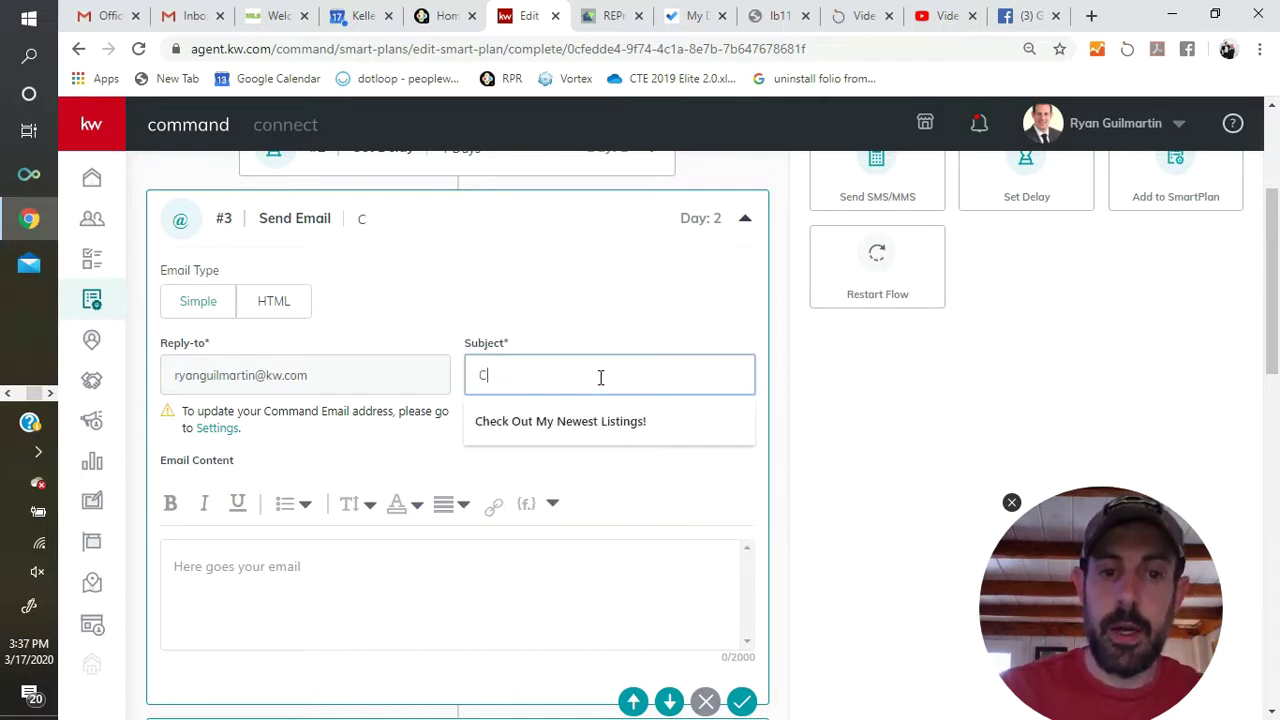
{"action": "left_click", "coordinate": [575, 427]}
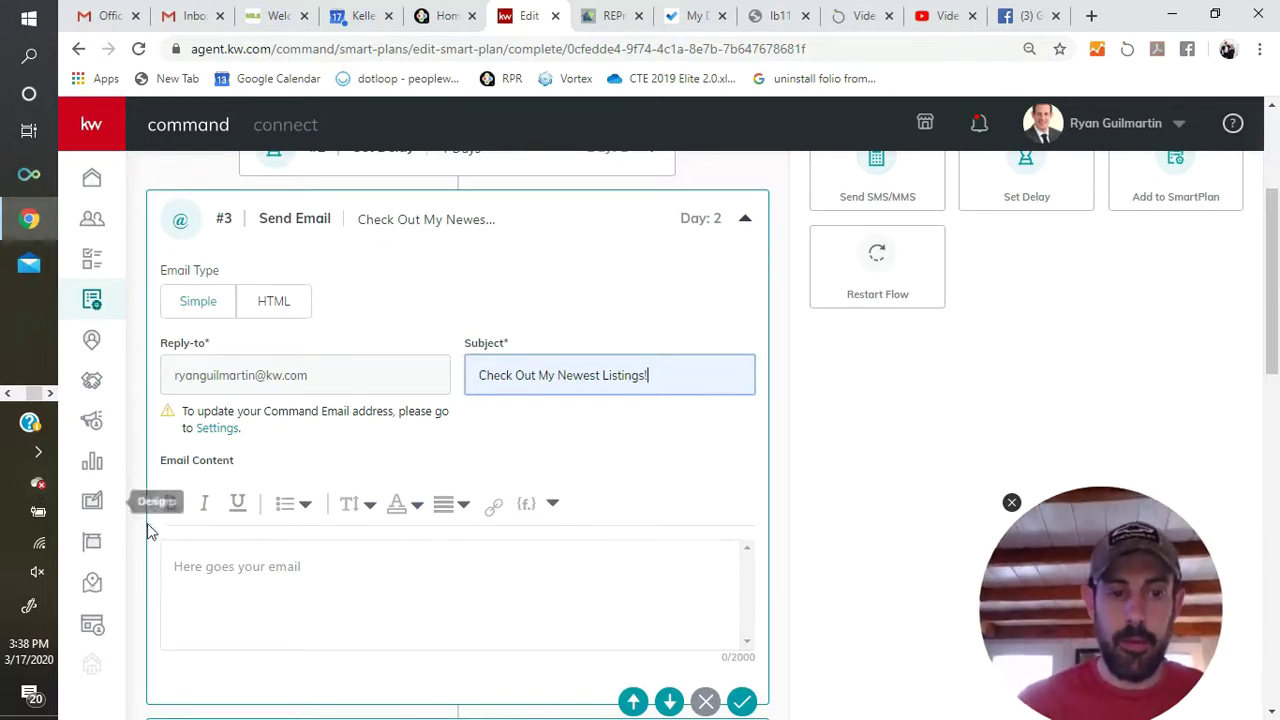
- Write the email body as 'Hi' plus contact first and last name fields, then a placeholder line
{"action": "left_click", "coordinate": [199, 578]}
{"action": "type", "text": "Hi"}
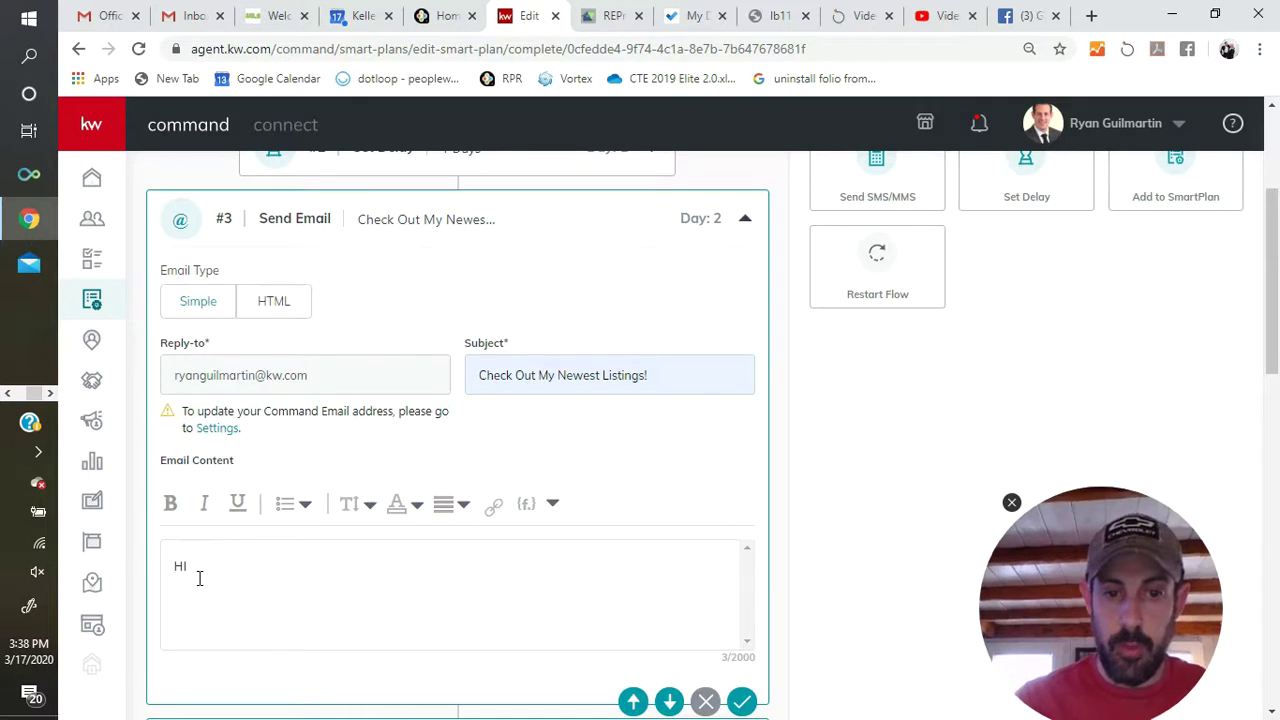
{"action": "left_click", "coordinate": [553, 506]}
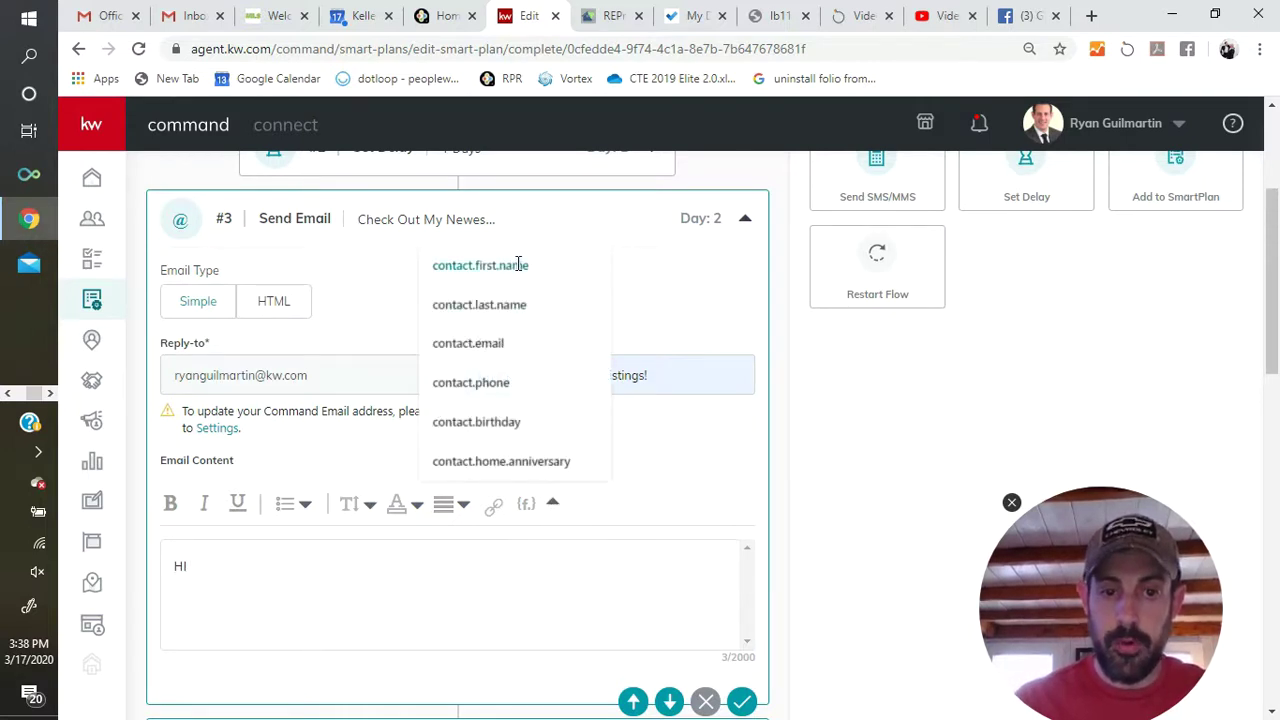
{"action": "left_click", "coordinate": [518, 264]}
{"action": "left_click", "coordinate": [555, 506]}
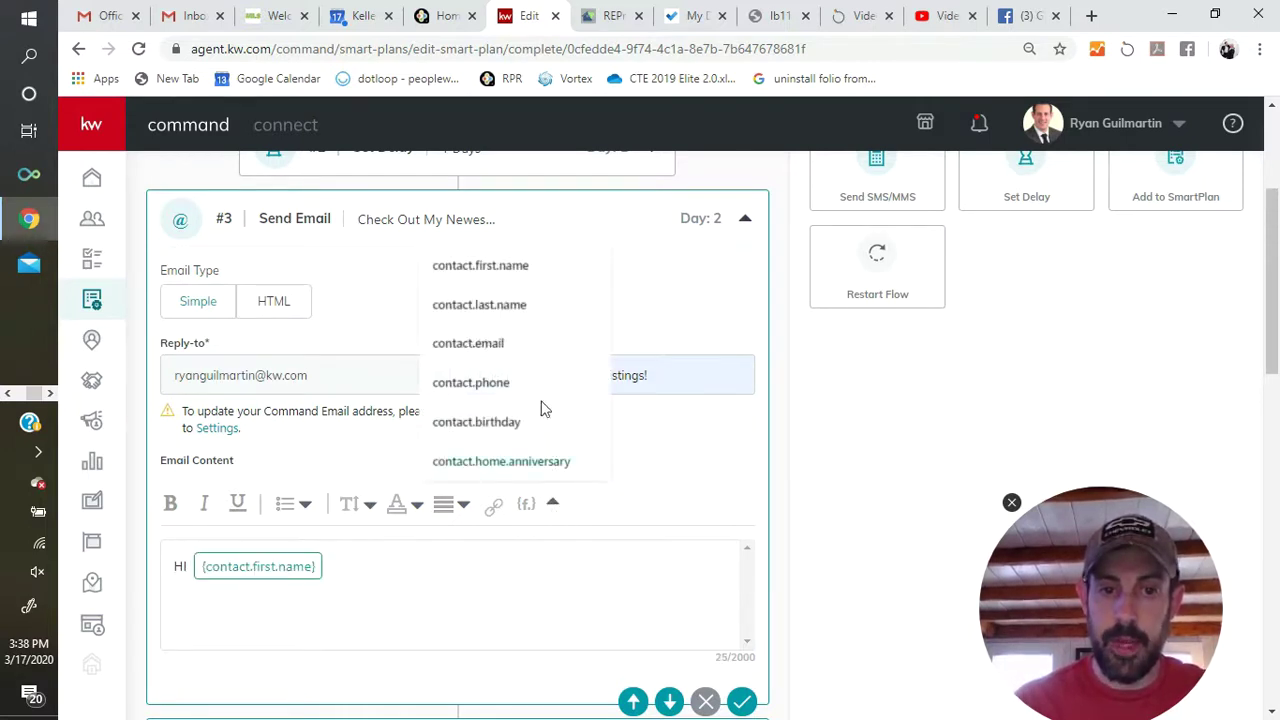
{"action": "left_click", "coordinate": [518, 304]}
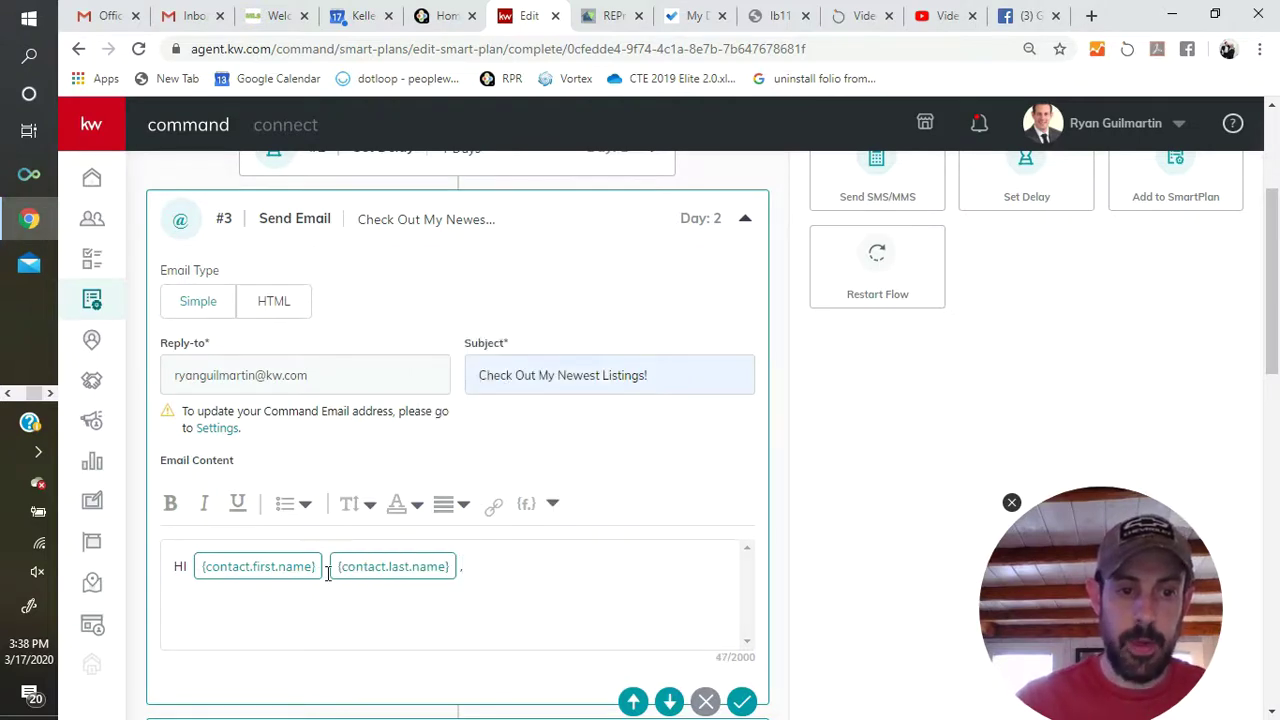
{"action": "key", "text": "Return"}
{"action": "type", "text": "dfhksjdhfkalhfkadshf"}
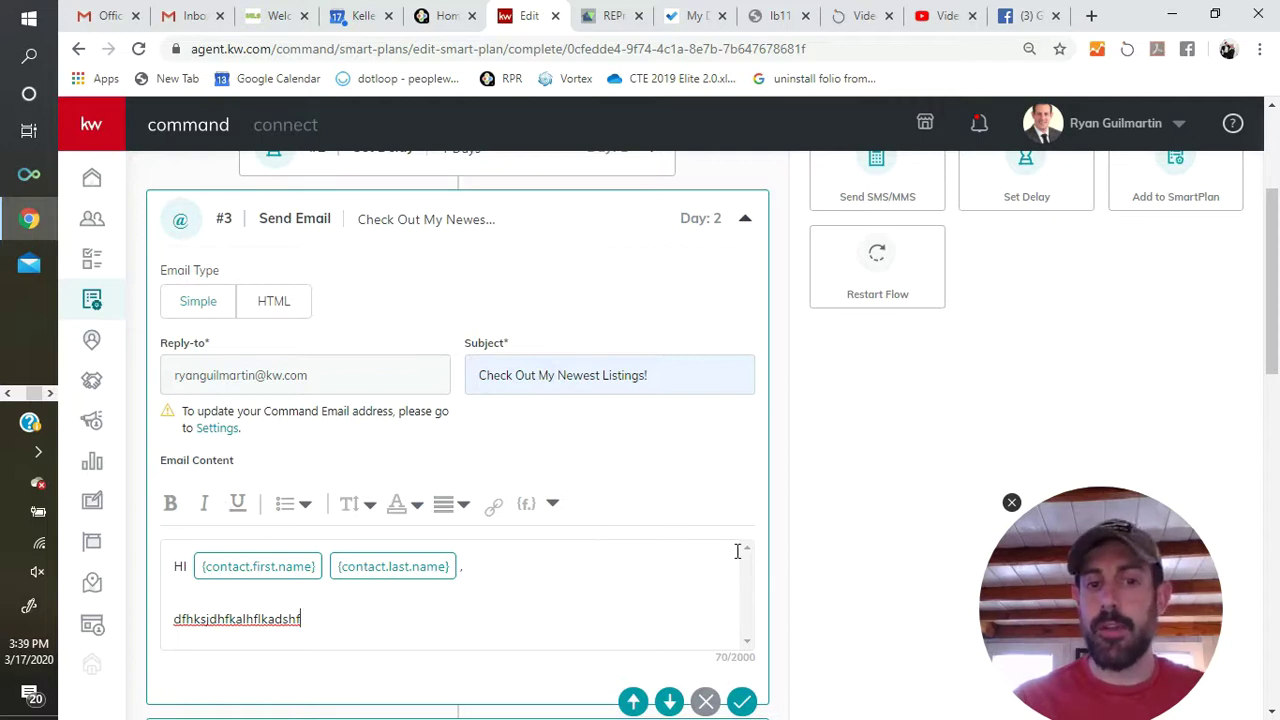
- Save the email step and name the Make a Call task 'Call Contact'
{"action": "left_click", "coordinate": [741, 701]}
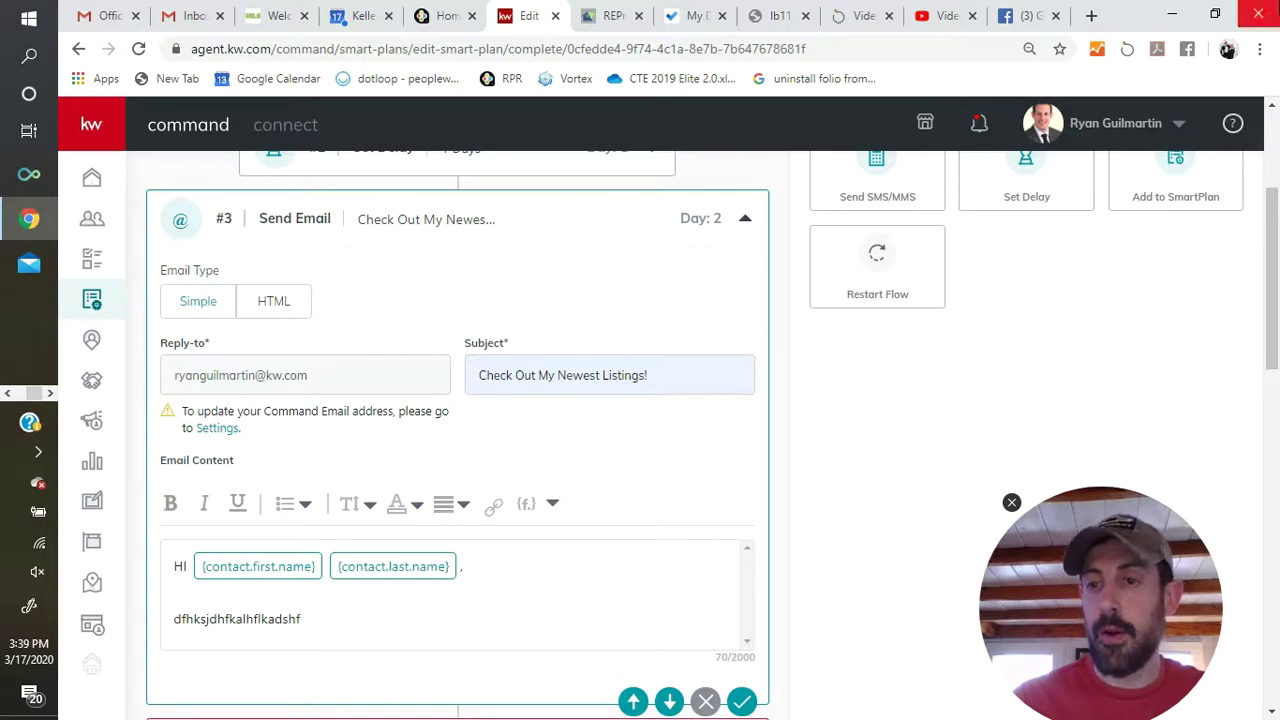
{"action": "left_click_drag", "start_coordinate": [1270, 243], "coordinate": [1268, 360]}
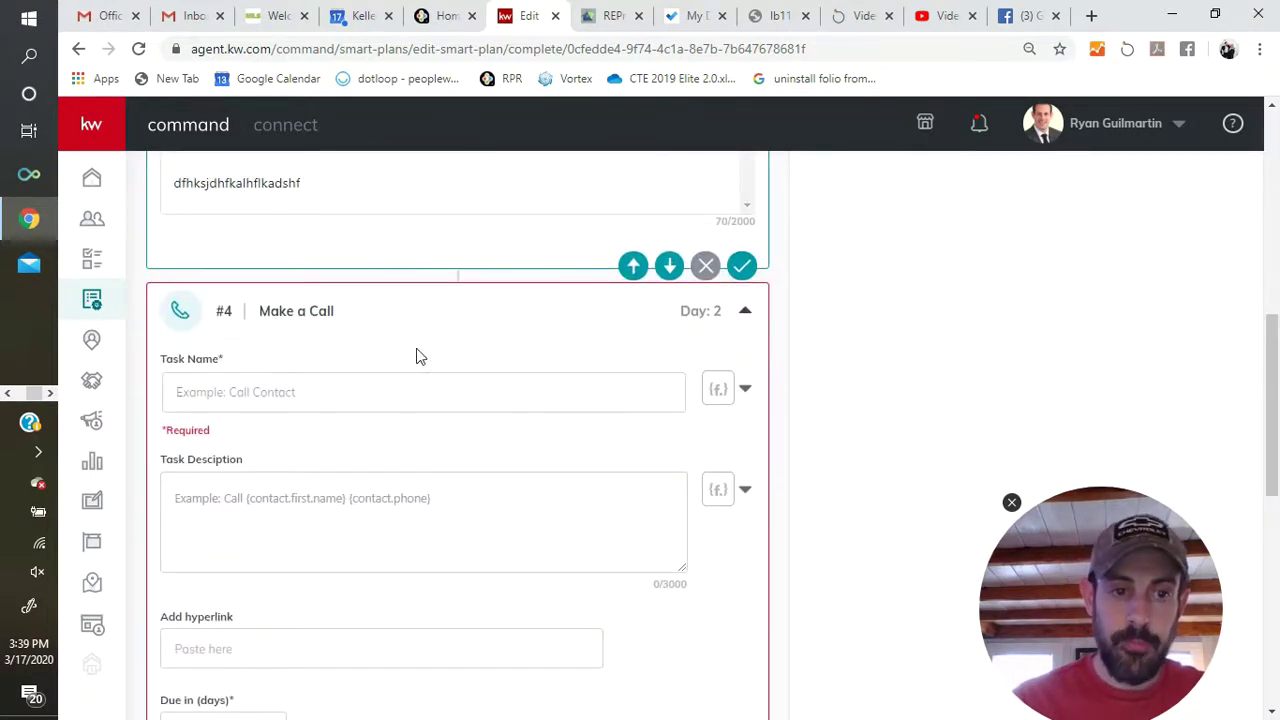
{"action": "left_click", "coordinate": [382, 392]}
{"action": "type", "text": "Call COnta"}
{"action": "key", "text": "BackSpace"}
{"action": "key", "text": "BackSpace"}
{"action": "key", "text": "BackSpace"}
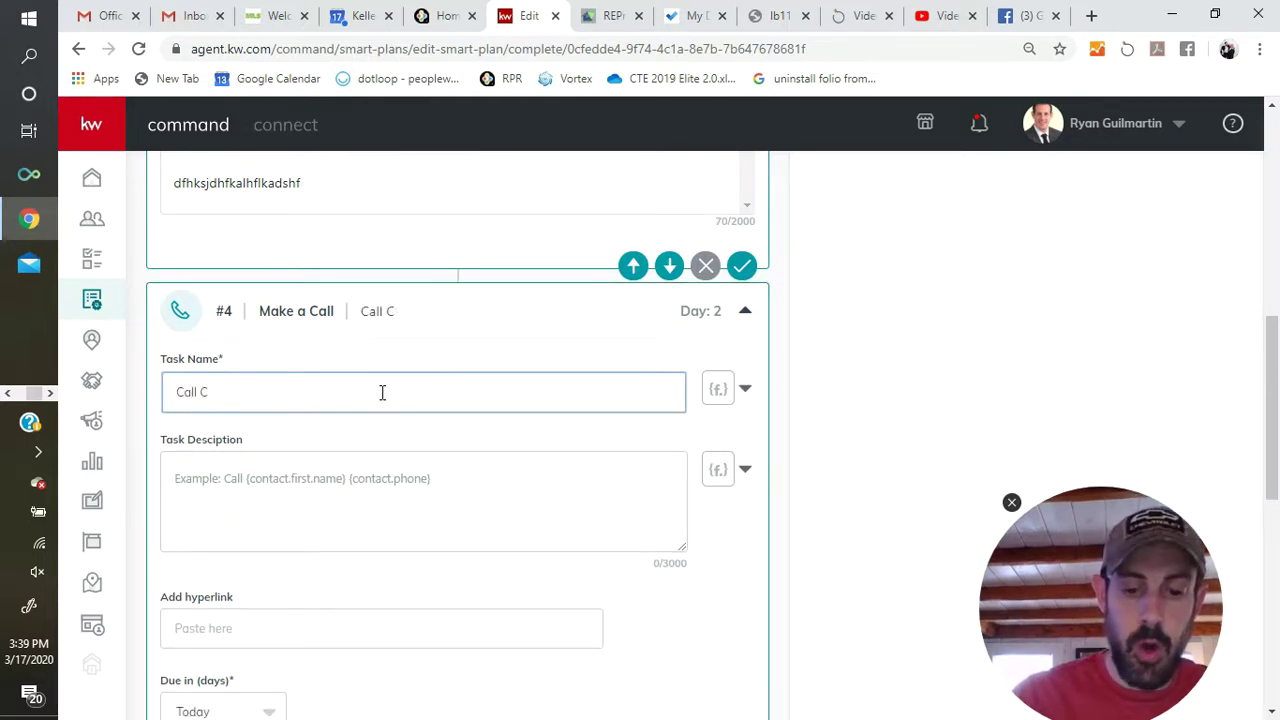
{"action": "type", "text": "on"}
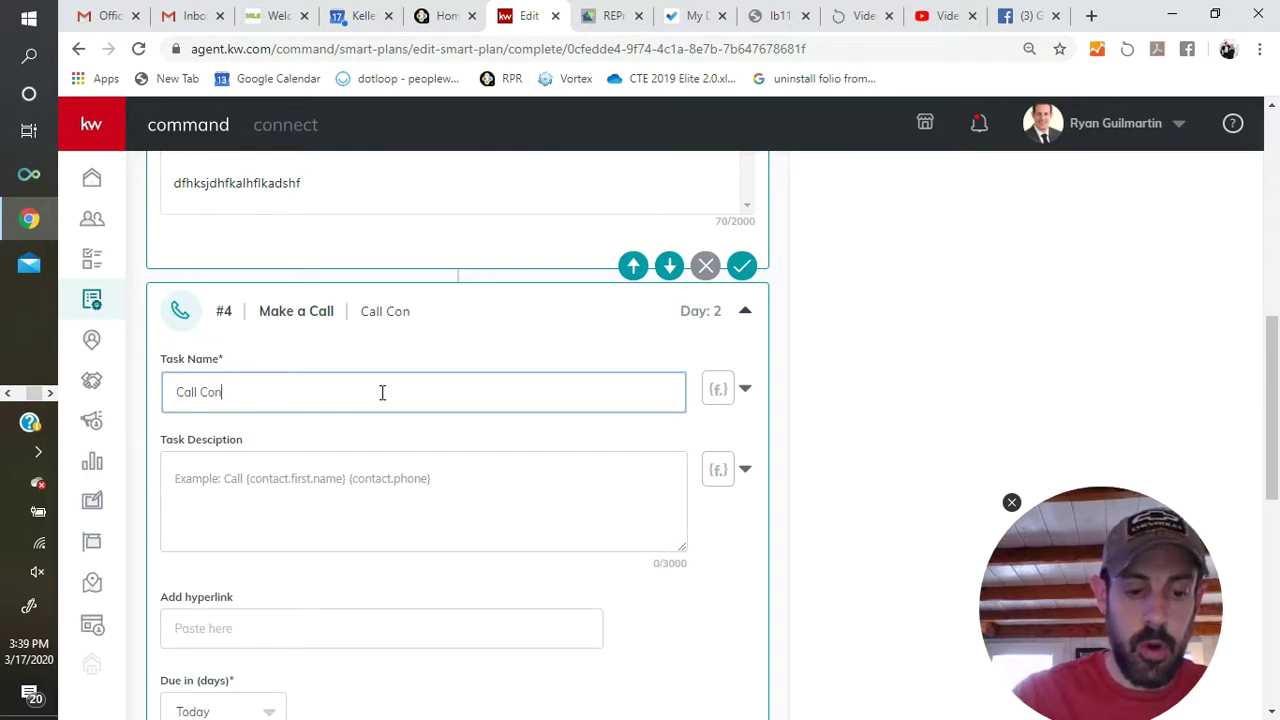
{"action": "type", "text": "tact"}
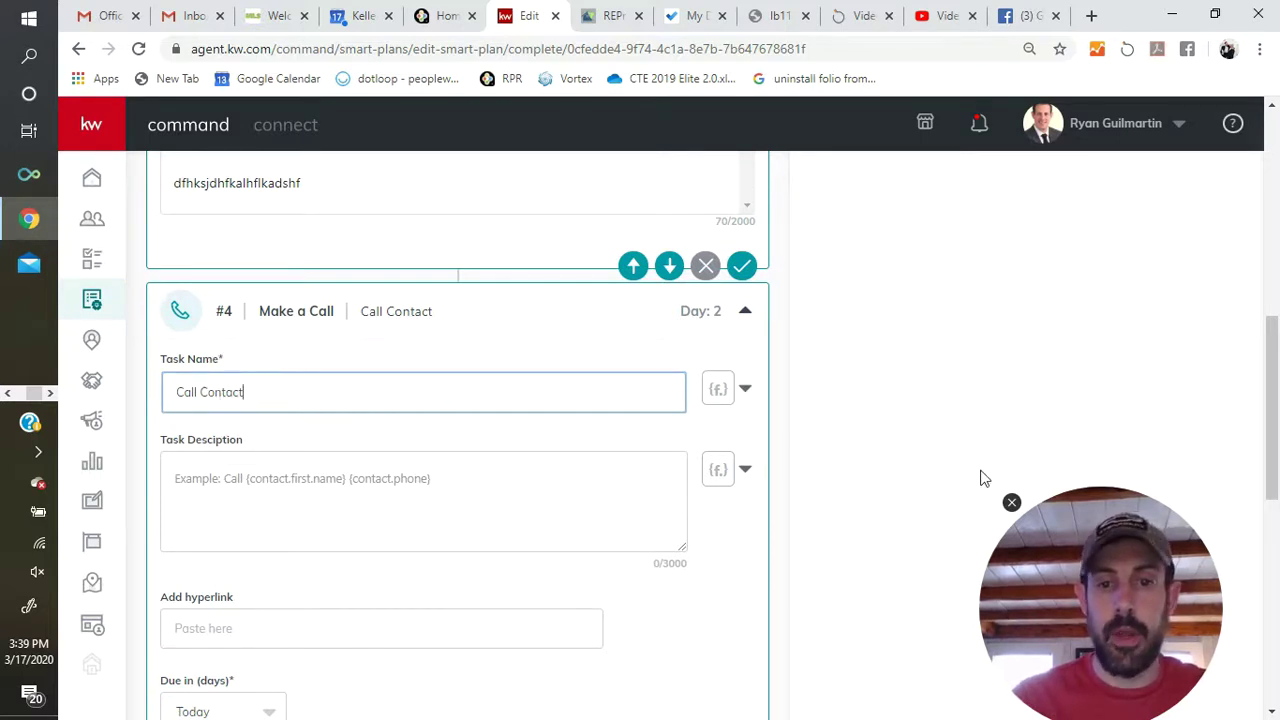
- Name the #5 Create Task 'Add to BombBomb' as a Non Touch task and save it
{"action": "left_click_drag", "start_coordinate": [1275, 366], "coordinate": [1275, 504]}
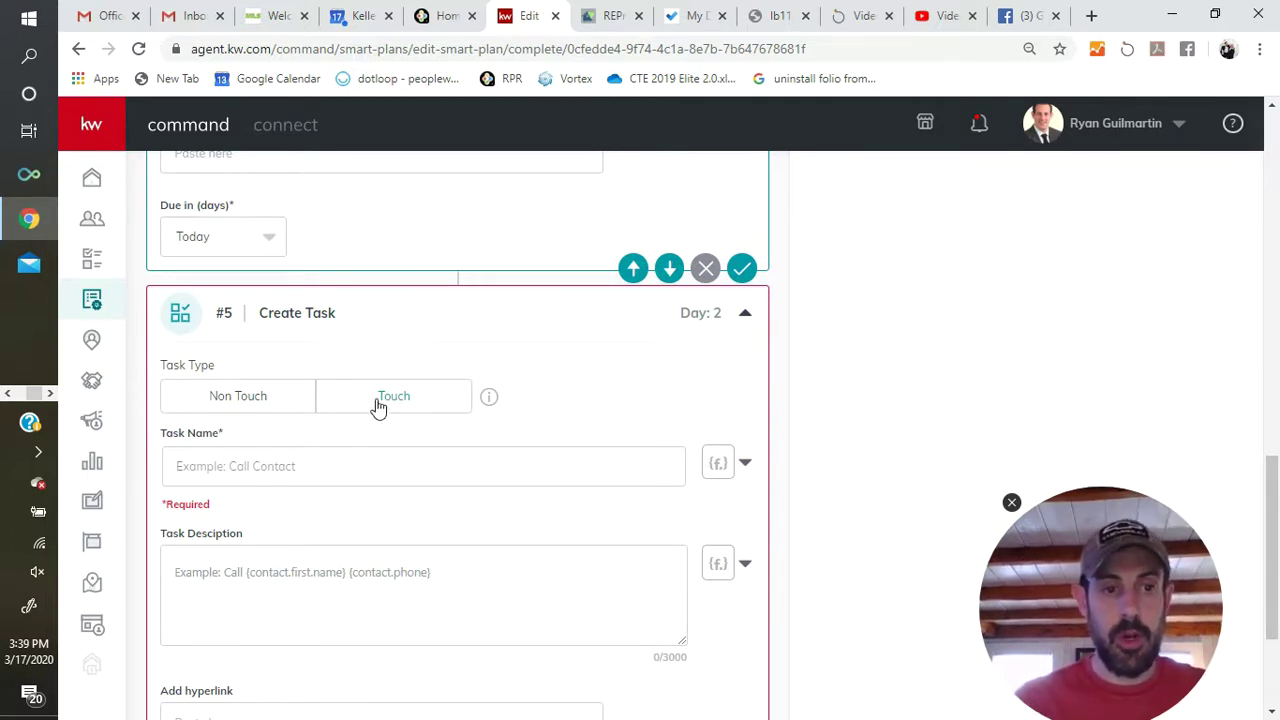
{"action": "left_click", "coordinate": [237, 456]}
{"action": "type", "text": "Add to BombBomb"}
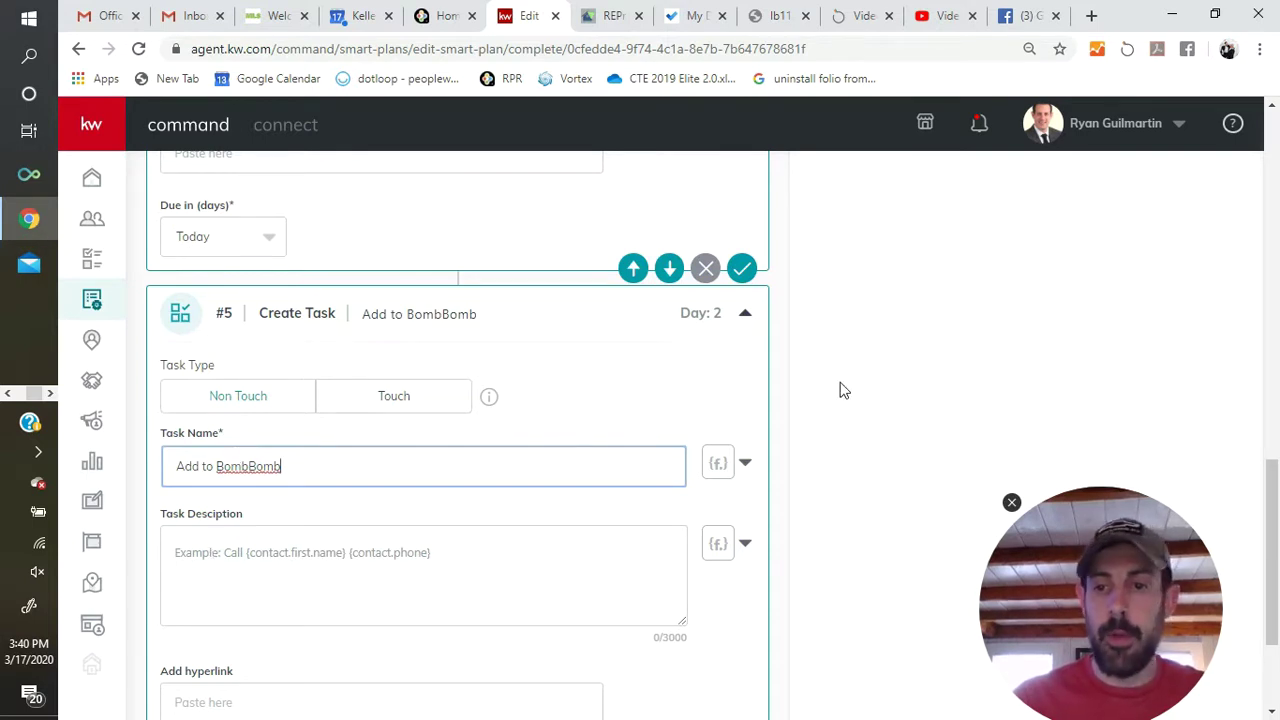
{"action": "left_click", "coordinate": [741, 269]}
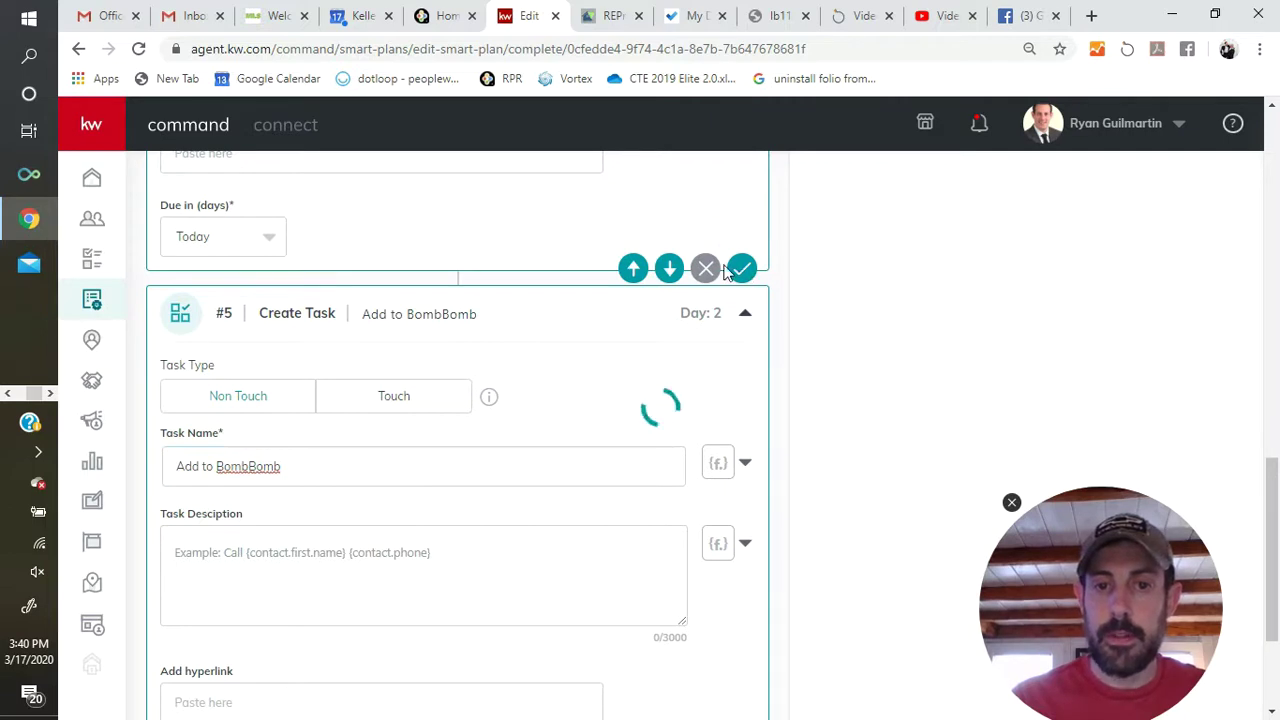
- Move the Call Contact step below Add to BombBomb, then collapse both cards
{"action": "left_click", "coordinate": [669, 270]}
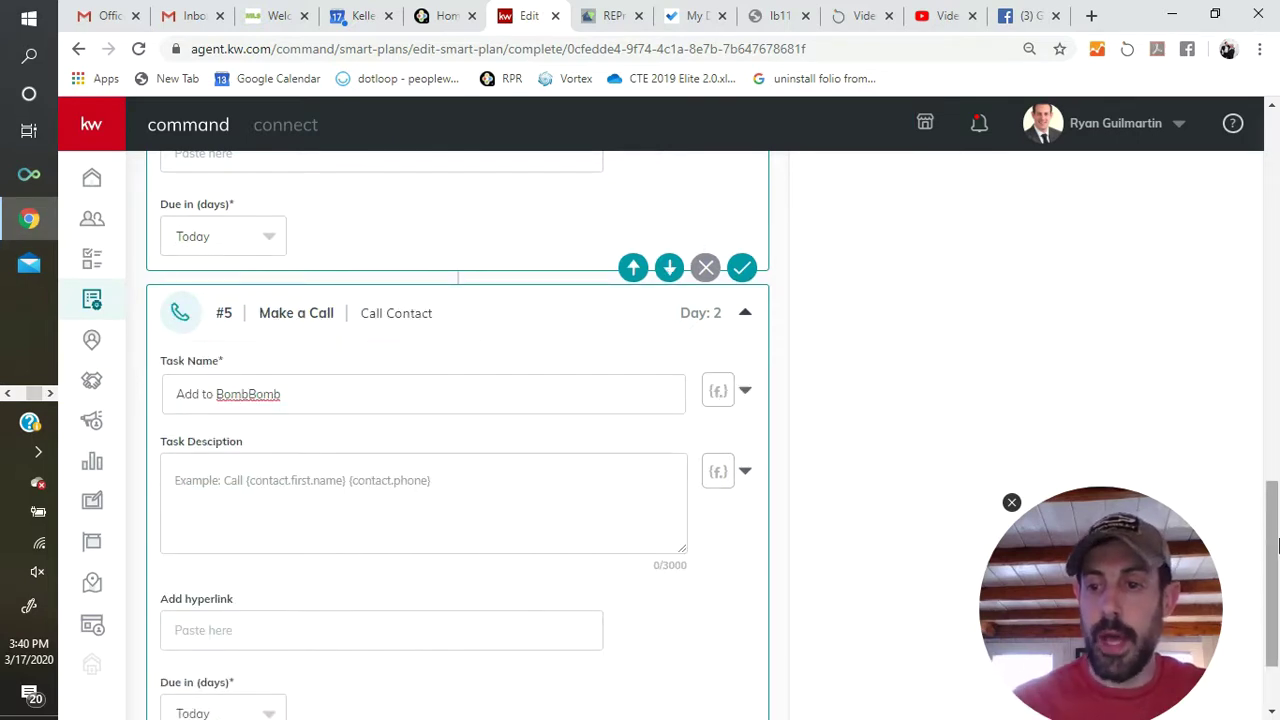
{"action": "left_click_drag", "start_coordinate": [1276, 545], "coordinate": [1272, 330]}
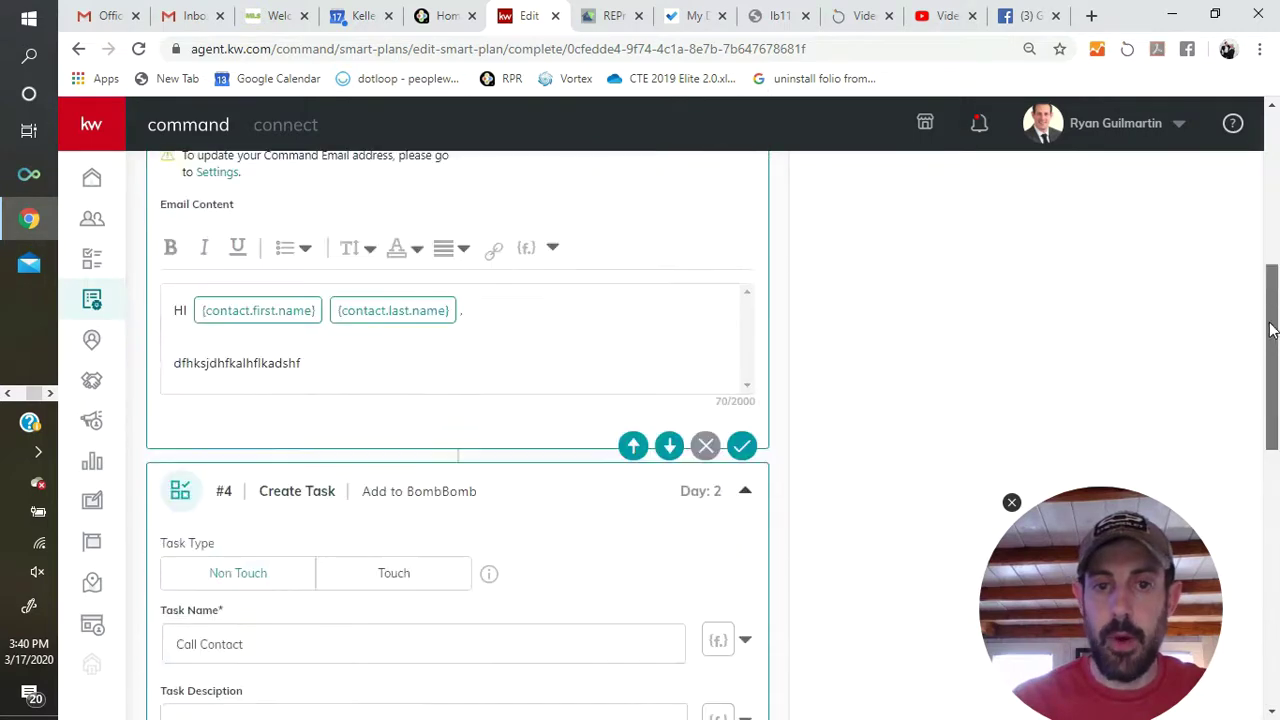
{"action": "left_click", "coordinate": [747, 493]}
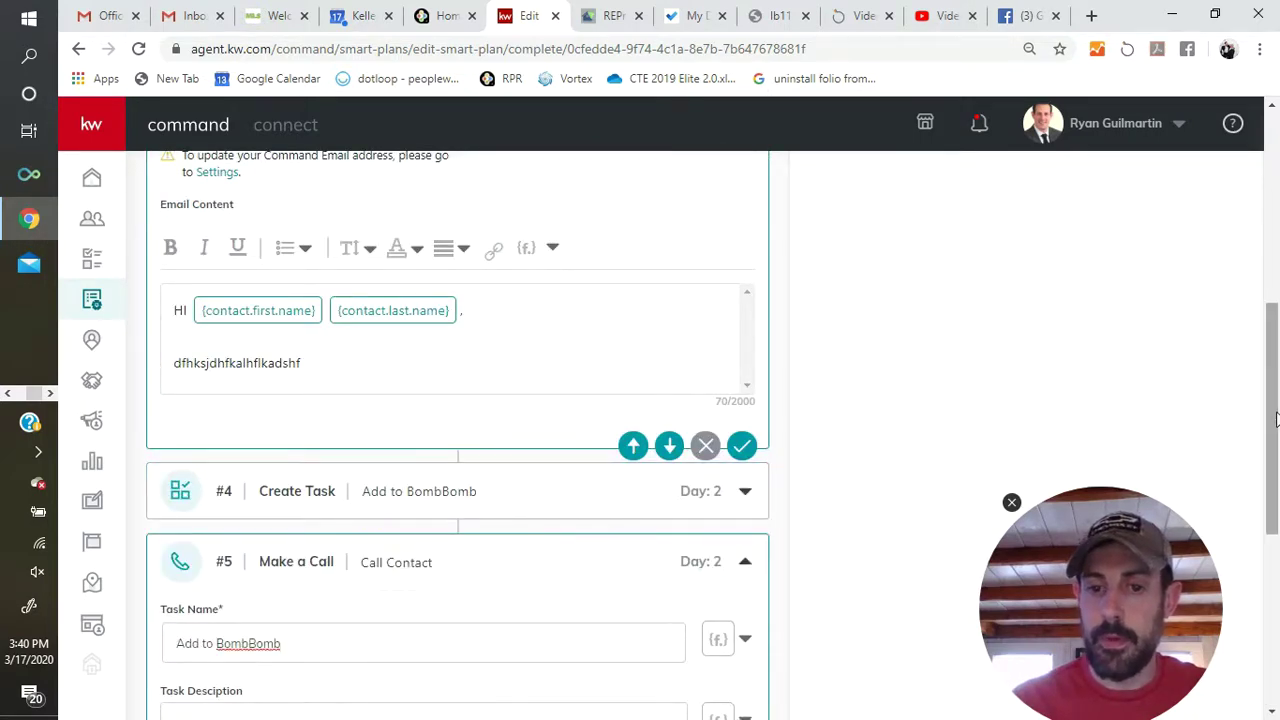
{"action": "left_click", "coordinate": [748, 568]}
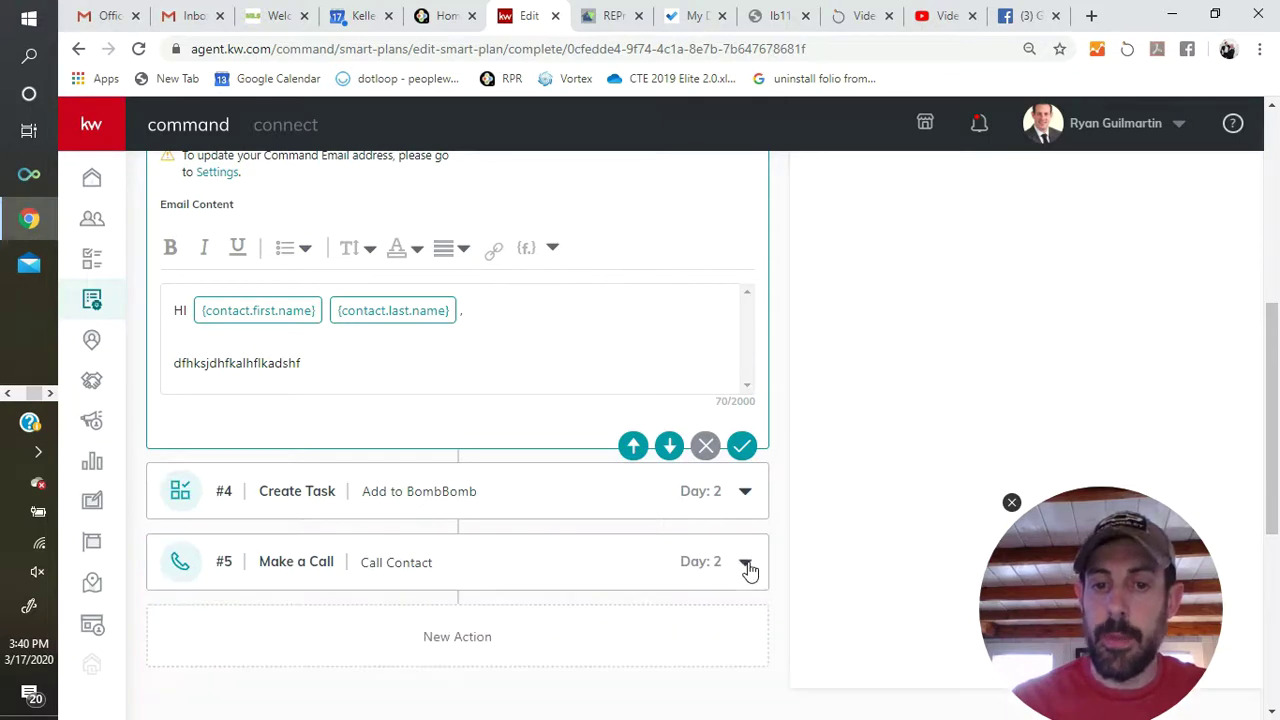
{"action": "scroll", "coordinate": [1276, 330], "scroll_direction": "up", "scroll_amount": 1}
{"action": "scroll", "coordinate": [1276, 318], "scroll_direction": "up", "scroll_amount": 3}
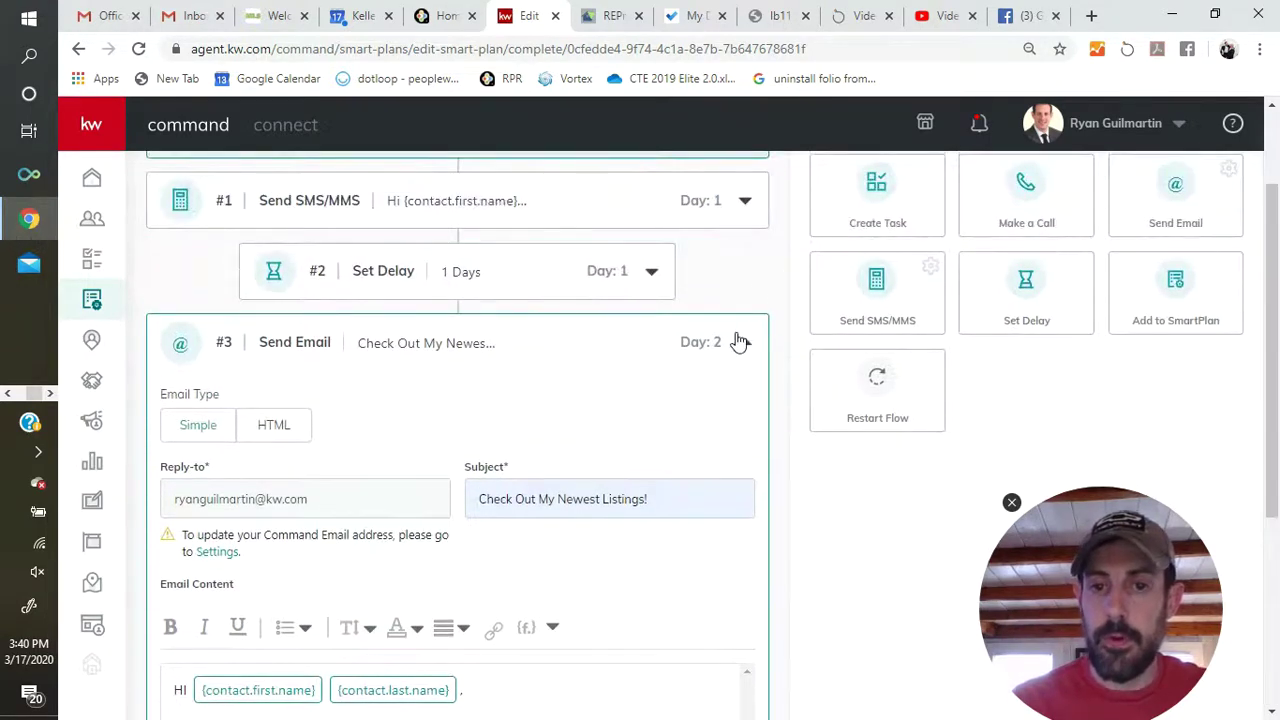
- Collapse the email step and save the TEST SmartPlan with 2 days, 5 steps, 3 touches
{"action": "left_click", "coordinate": [745, 342]}
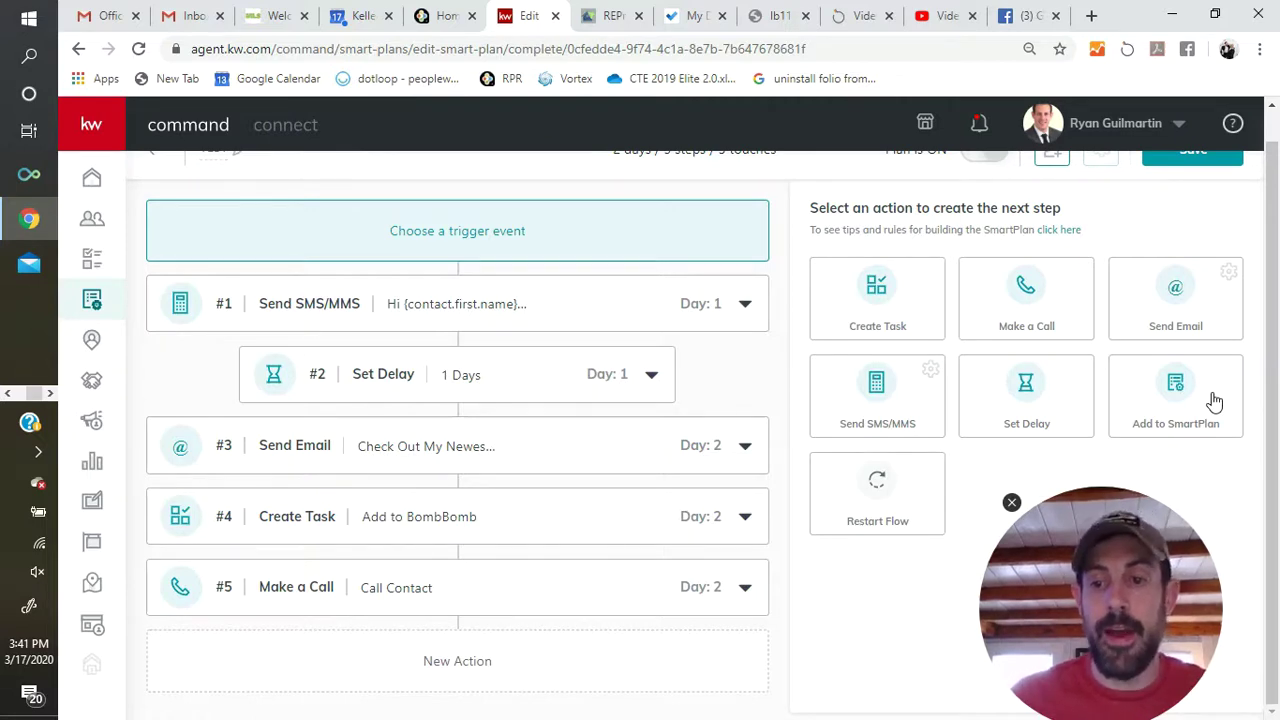
{"action": "scroll", "coordinate": [1276, 320], "scroll_direction": "up", "scroll_amount": 1}
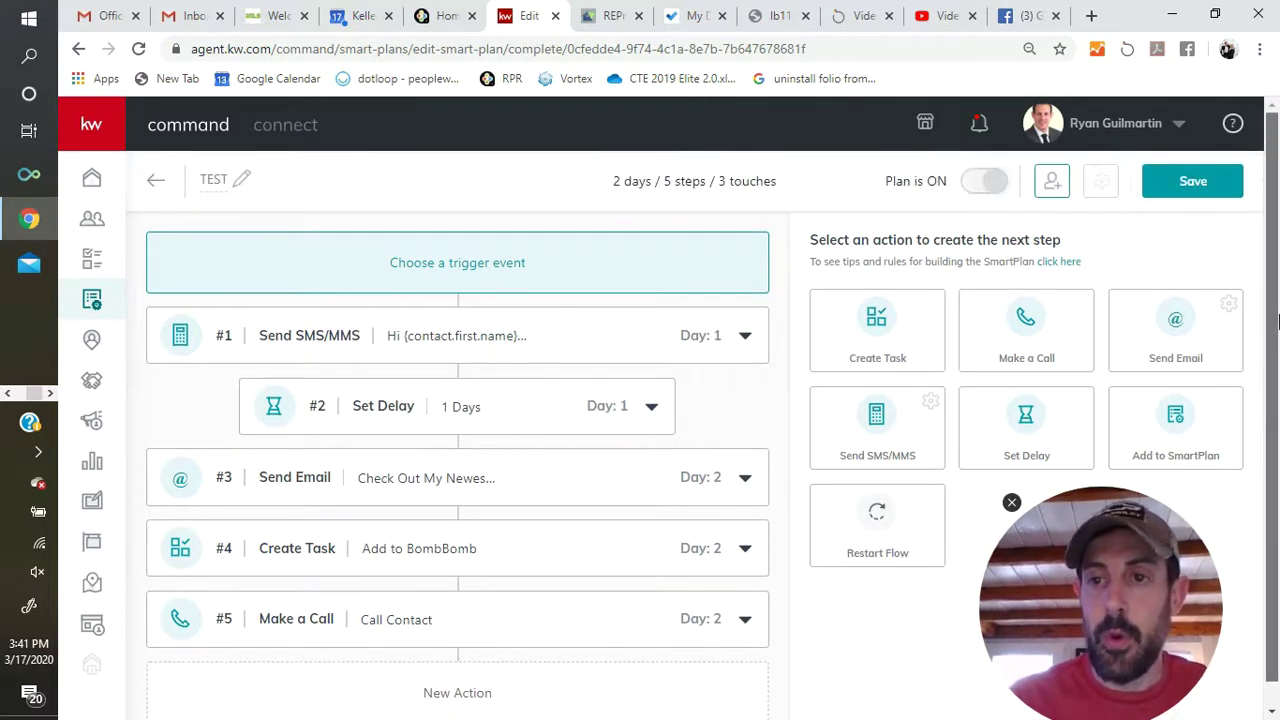
{"action": "left_click", "coordinate": [1214, 196]}
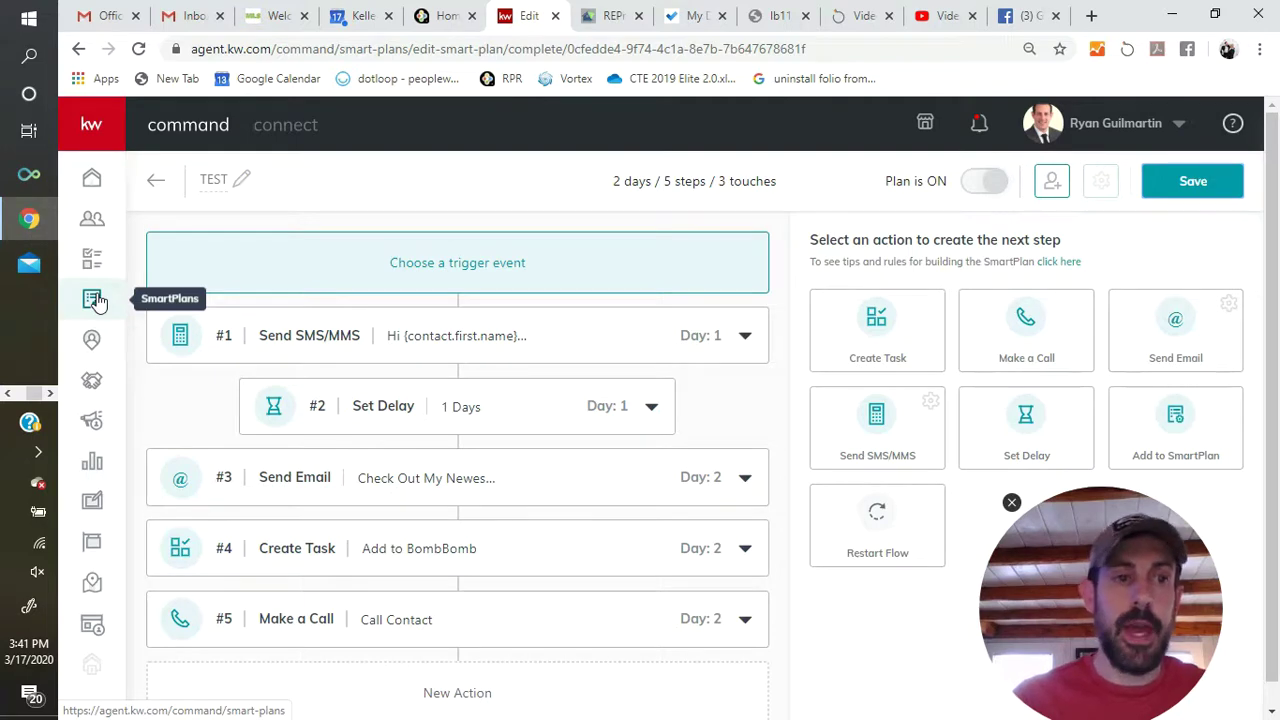
- Open the Contacts list and show 50 contacts per page
{"action": "left_click", "coordinate": [93, 222]}
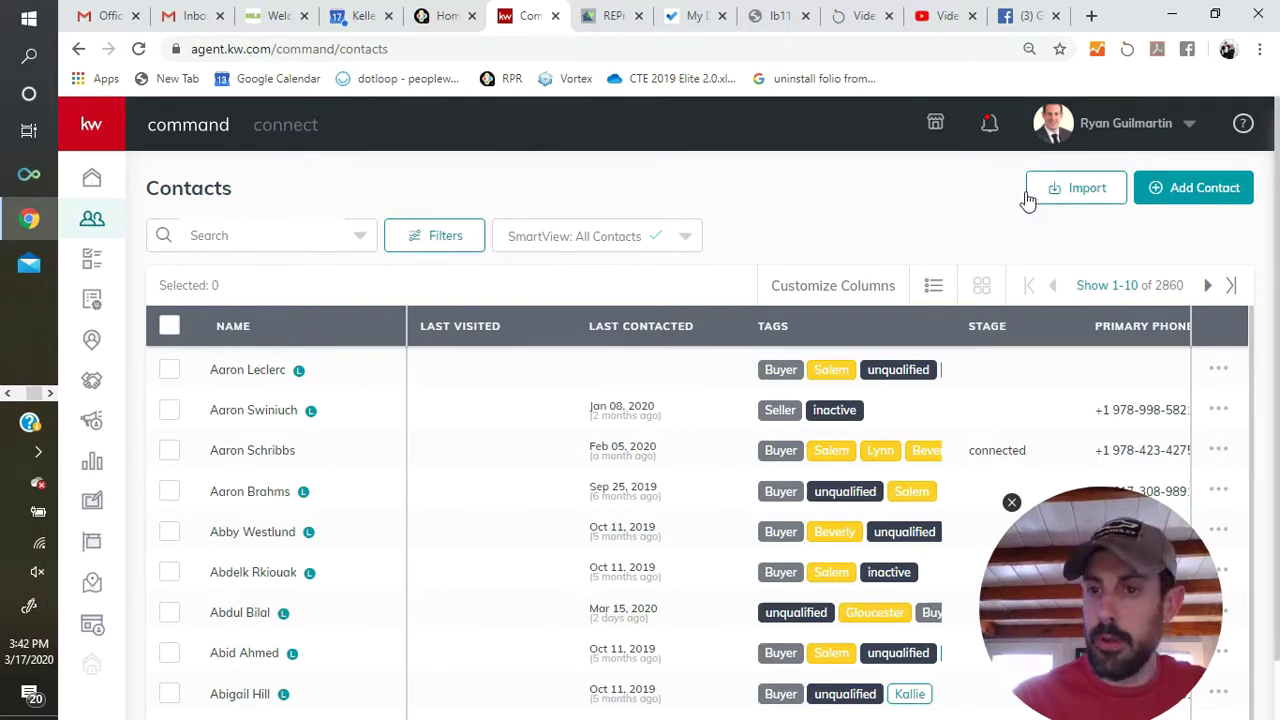
{"action": "left_click", "coordinate": [1102, 288]}
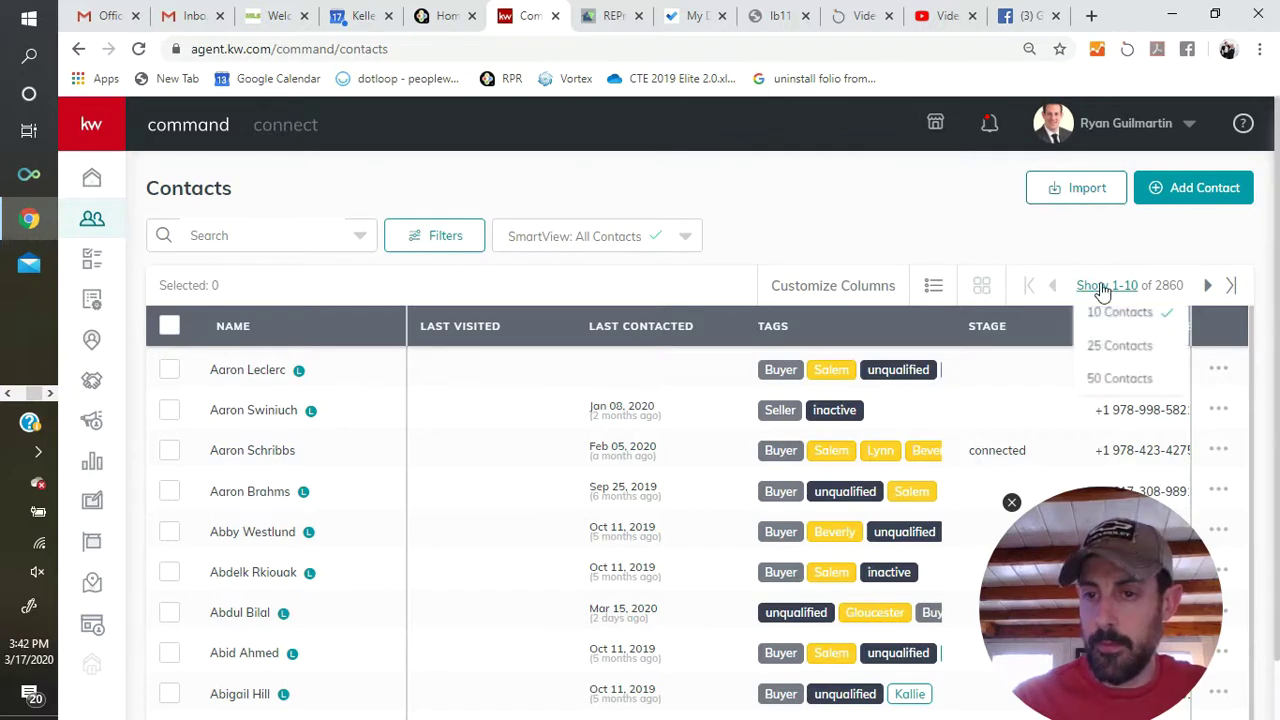
{"action": "left_click", "coordinate": [1114, 380]}
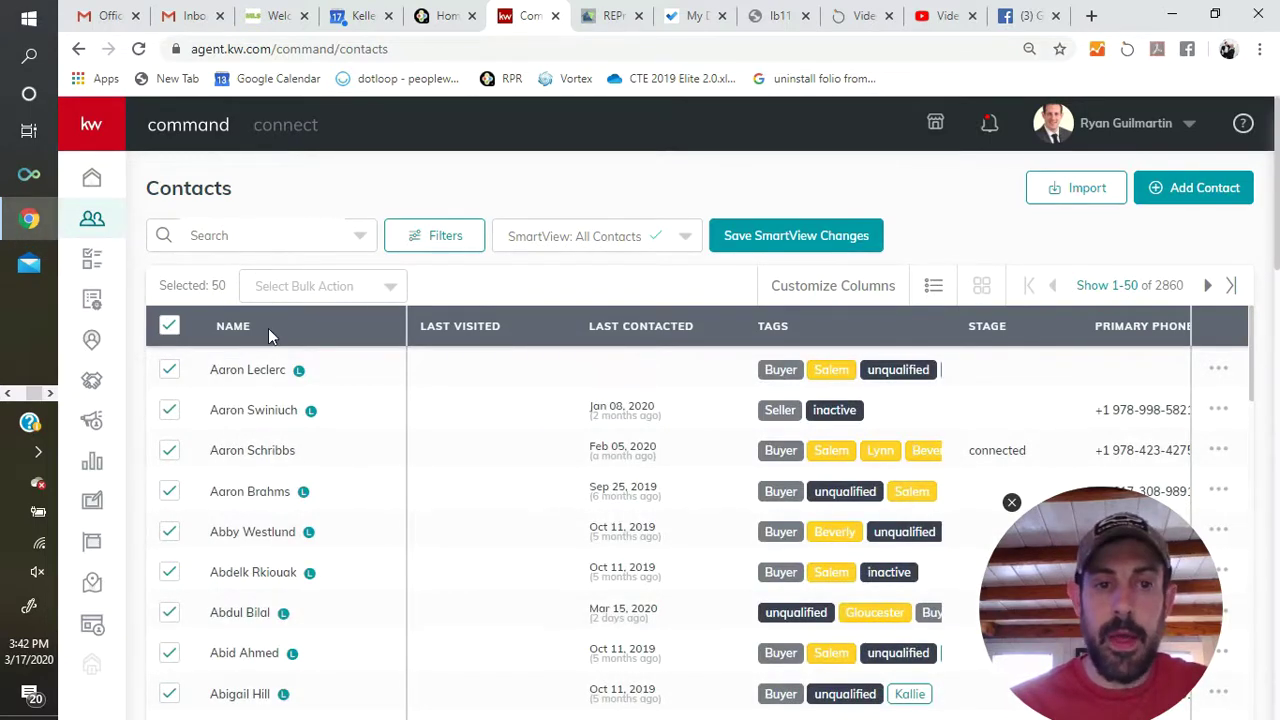
{"action": "left_click", "coordinate": [393, 290]}
{"action": "scroll", "coordinate": [394, 290], "scroll_direction": "down", "scroll_amount": 1}
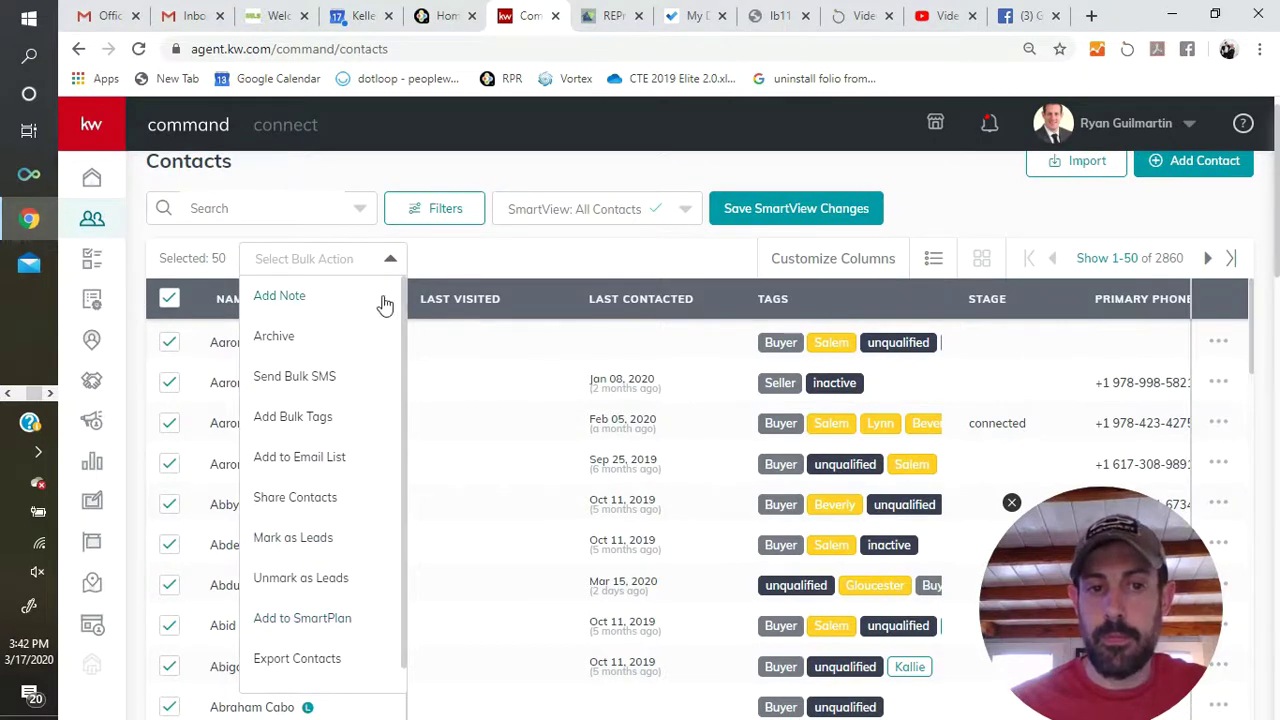
{"action": "left_click", "coordinate": [391, 262]}
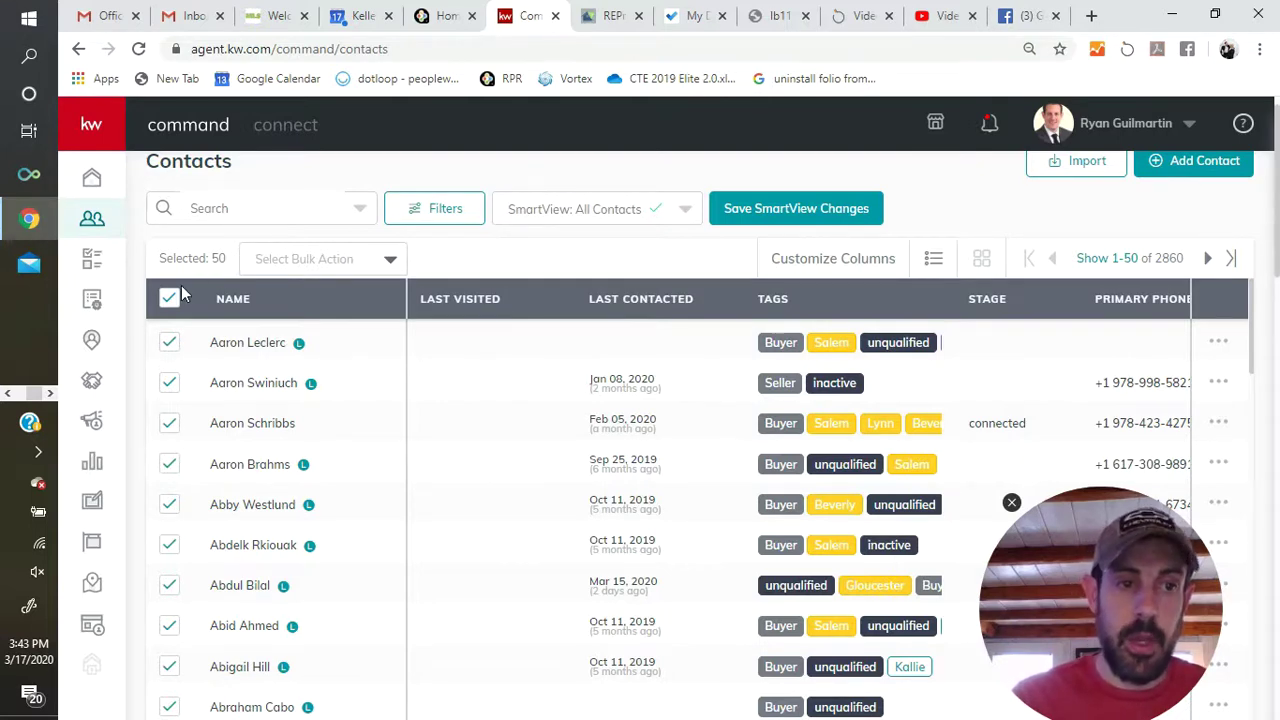
- Open the first contact's record, view its SmartPlans, and start Add to SmartPlan
{"action": "left_click", "coordinate": [248, 343]}
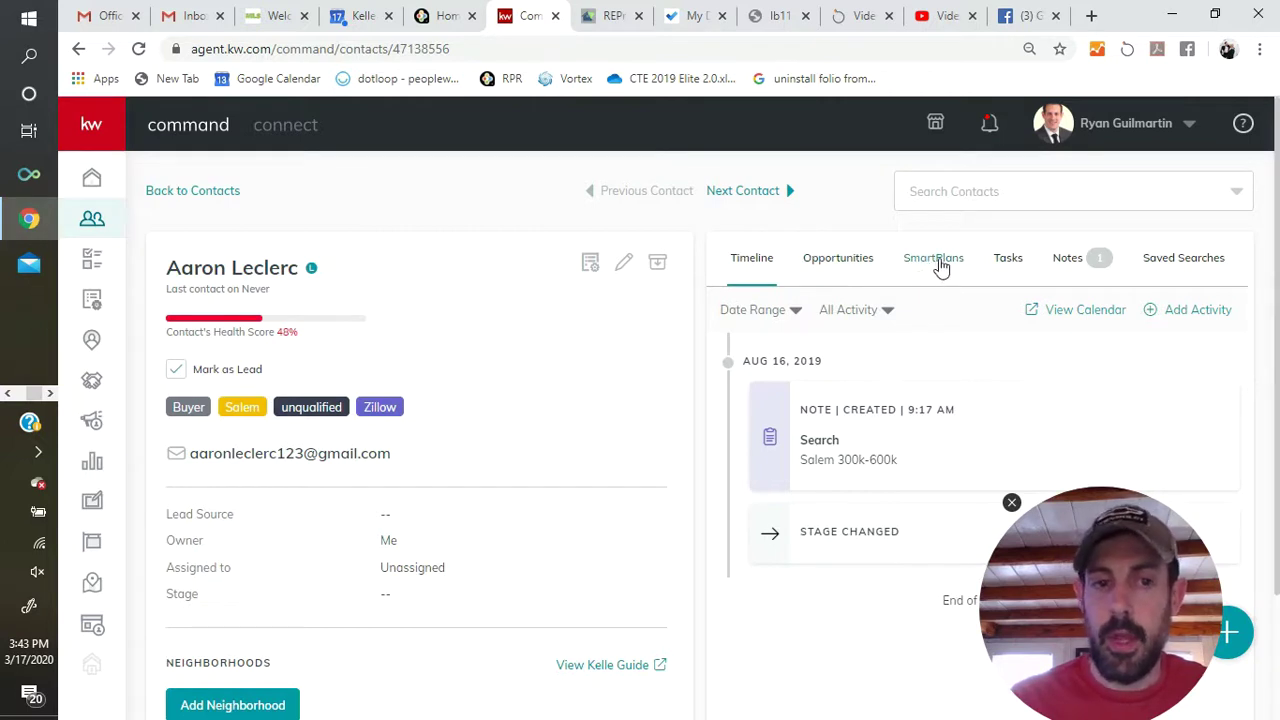
{"action": "left_click", "coordinate": [940, 268]}
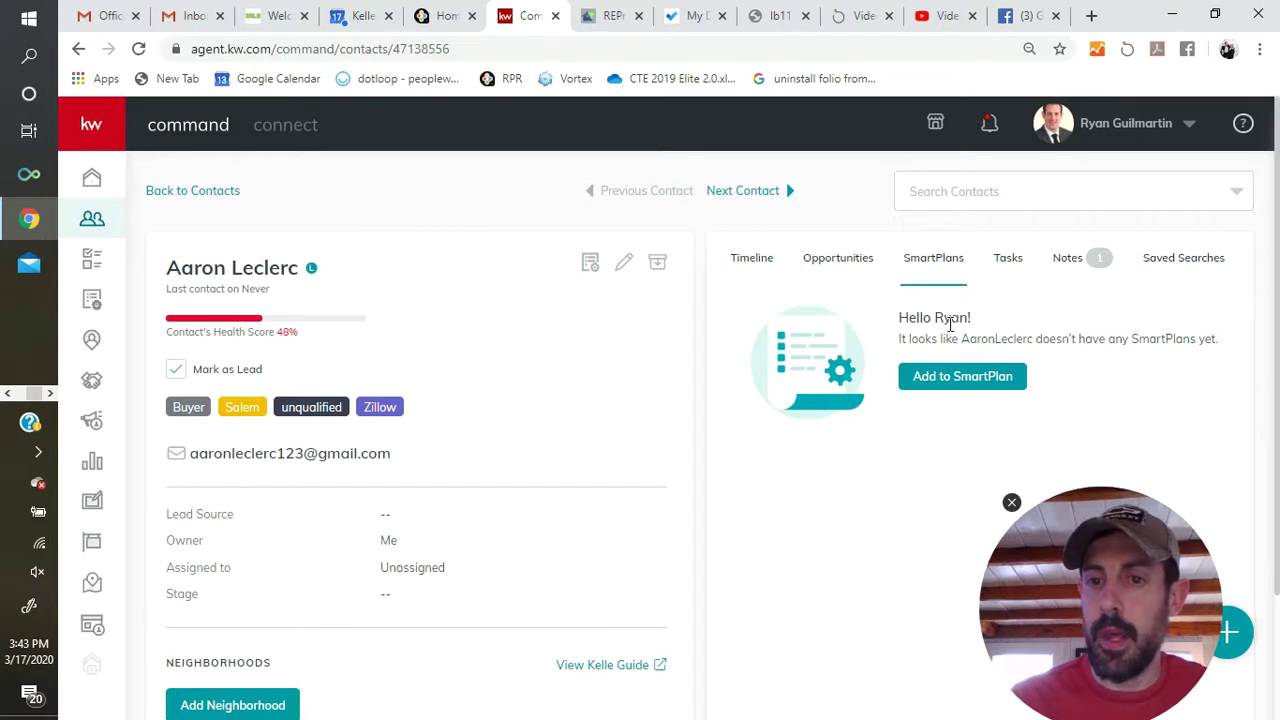
{"action": "left_click", "coordinate": [975, 384]}
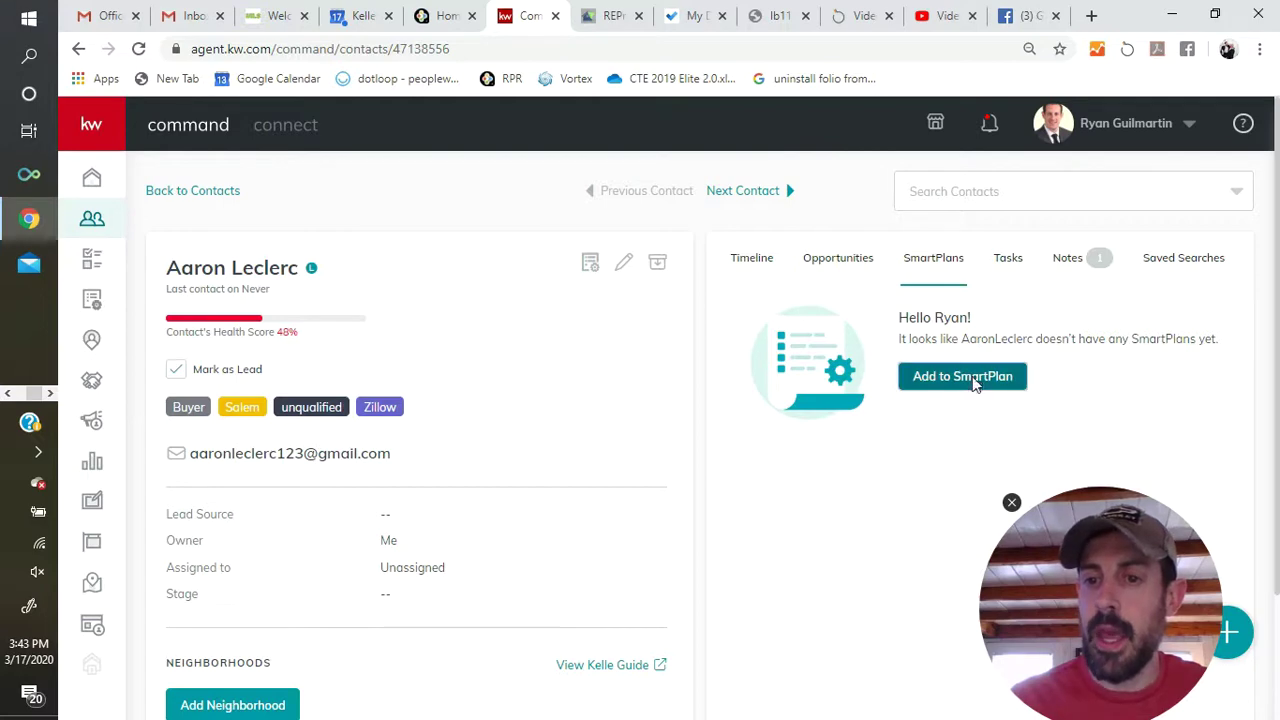
- Scroll the Add Contacts to SmartPlan list down to TEST, showing 3 touches and 5 steps
{"action": "left_click_drag", "start_coordinate": [1100, 600], "coordinate": [288, 310]}
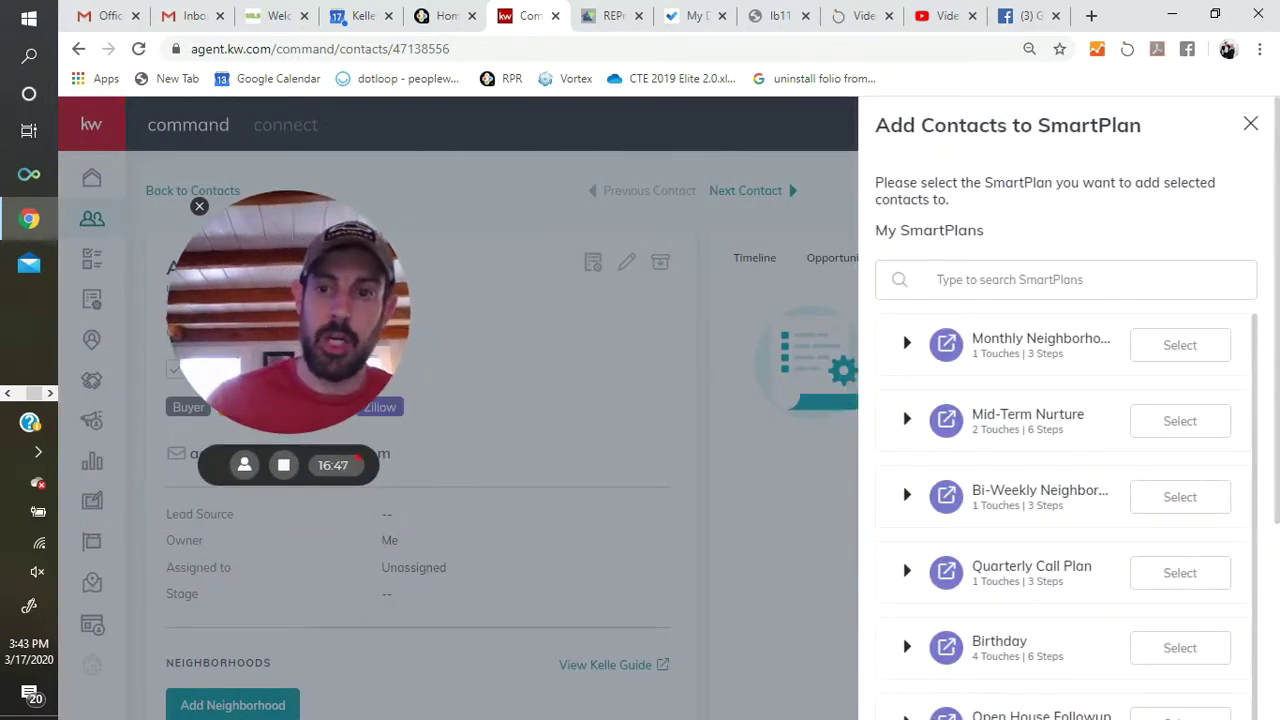
{"action": "left_click_drag", "start_coordinate": [1274, 277], "coordinate": [1278, 427]}
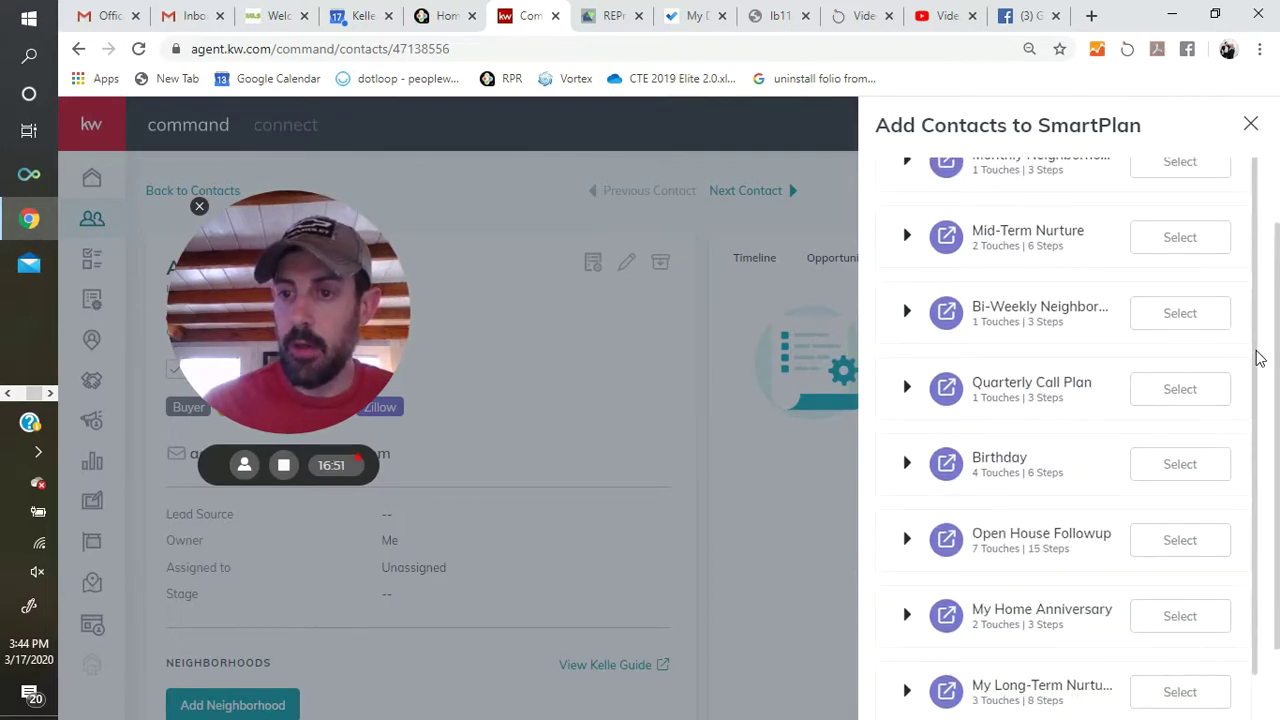
{"action": "scroll", "coordinate": [1258, 430], "scroll_direction": "down", "scroll_amount": 2}
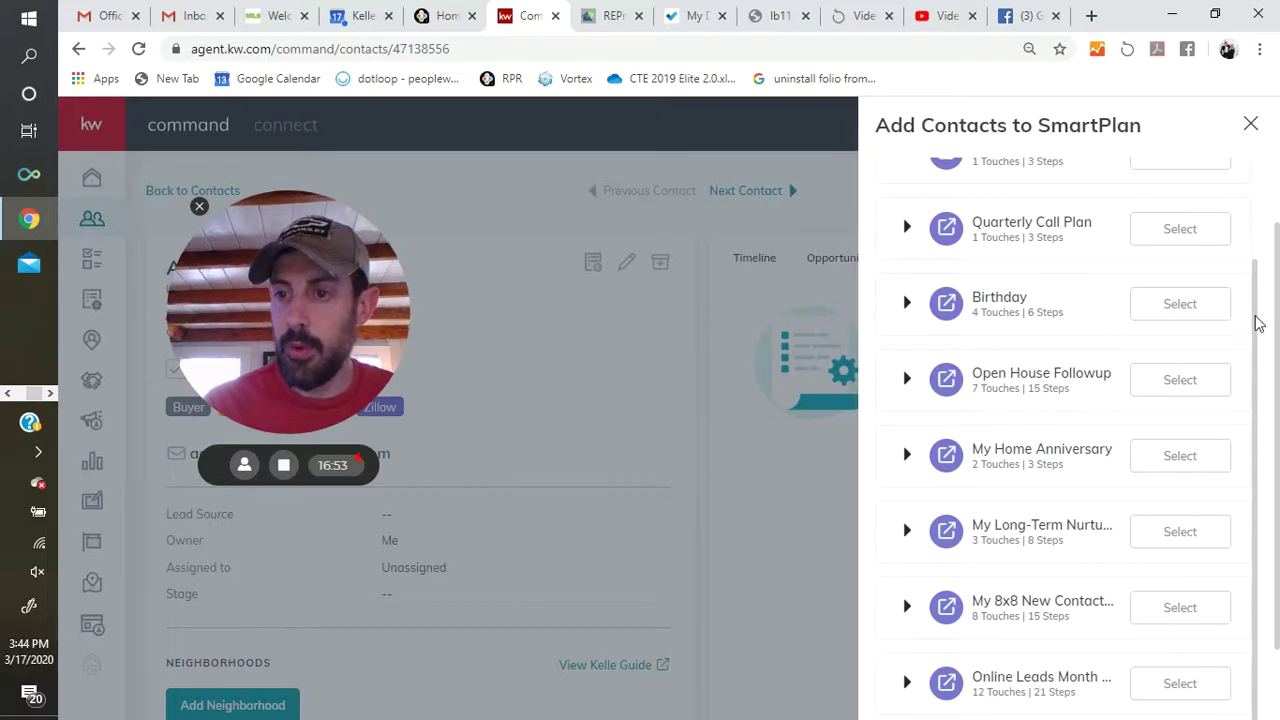
{"action": "left_click_drag", "start_coordinate": [1258, 323], "coordinate": [1265, 662]}
{"action": "scroll", "coordinate": [1256, 606], "scroll_direction": "down", "scroll_amount": 3}
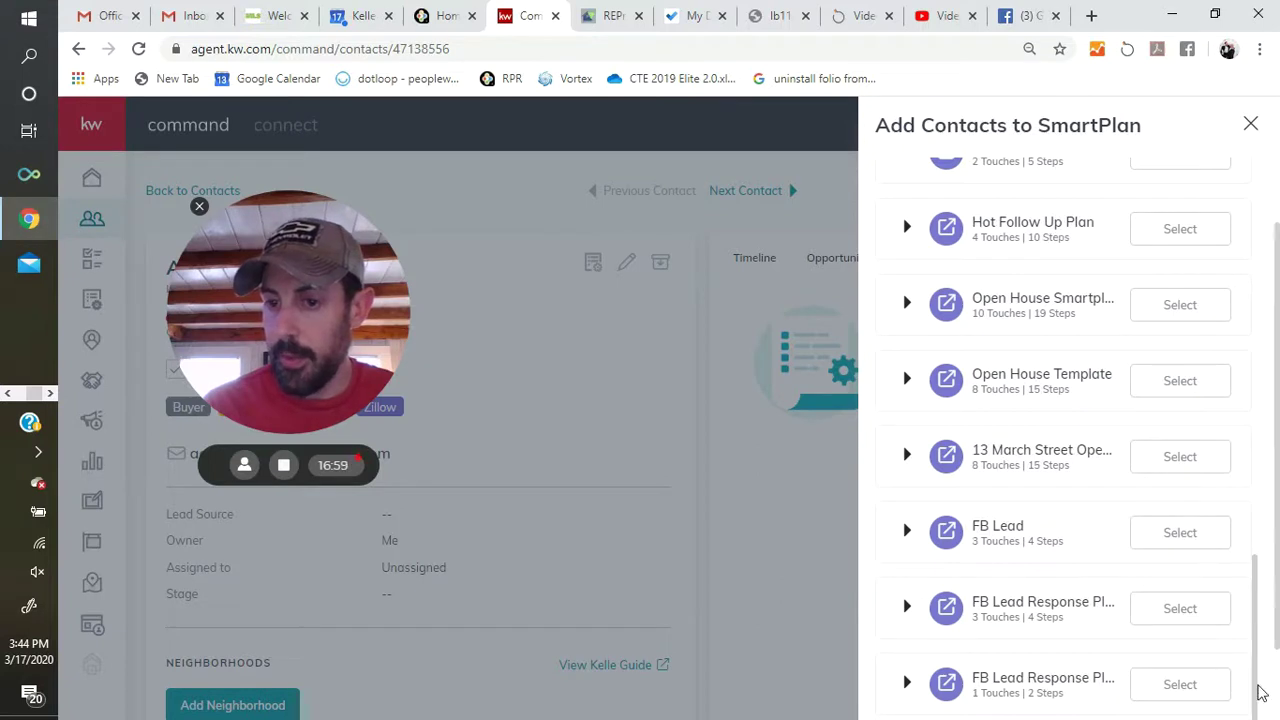
{"action": "scroll", "coordinate": [1277, 635], "scroll_direction": "down", "scroll_amount": 1}
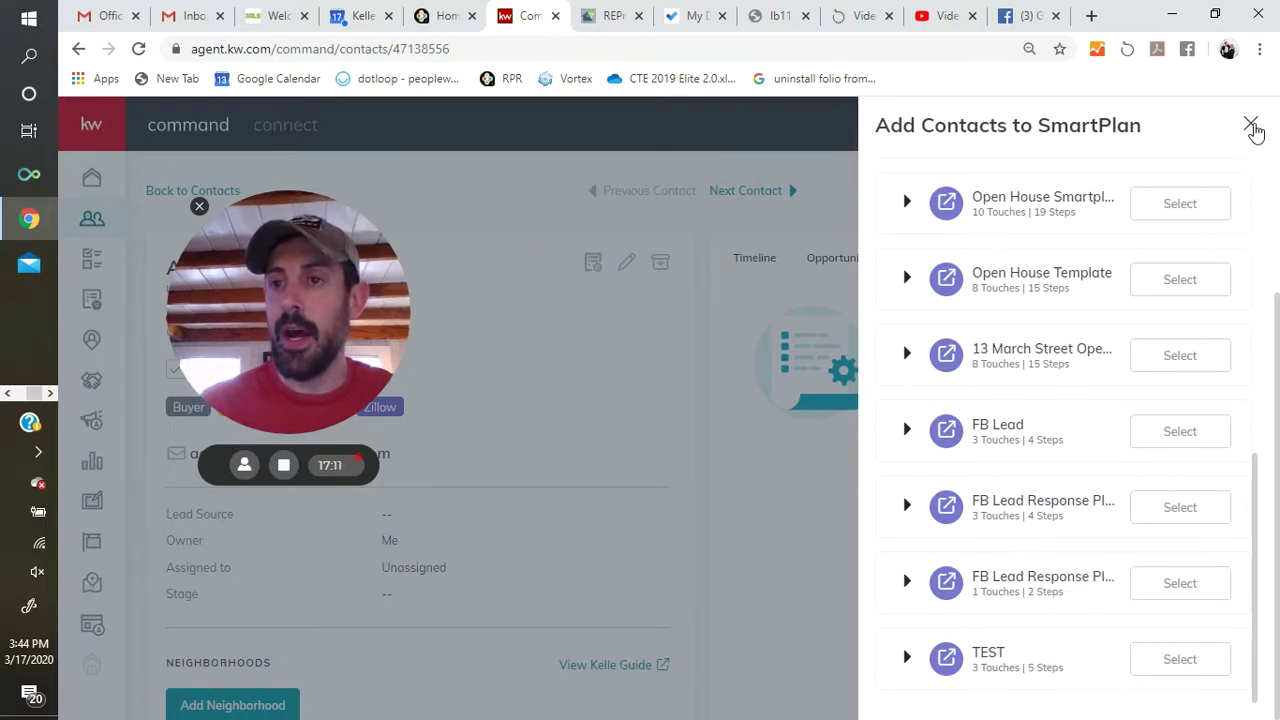
{"action": "left_click", "coordinate": [1251, 125]}
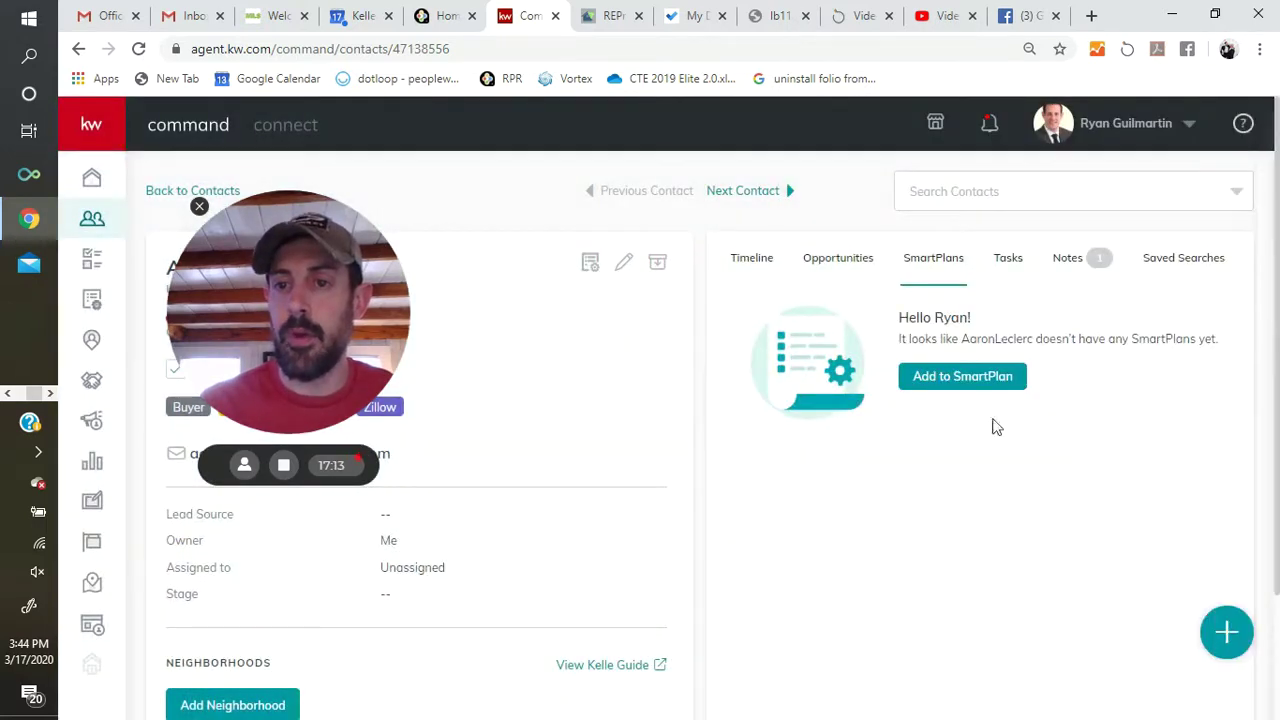